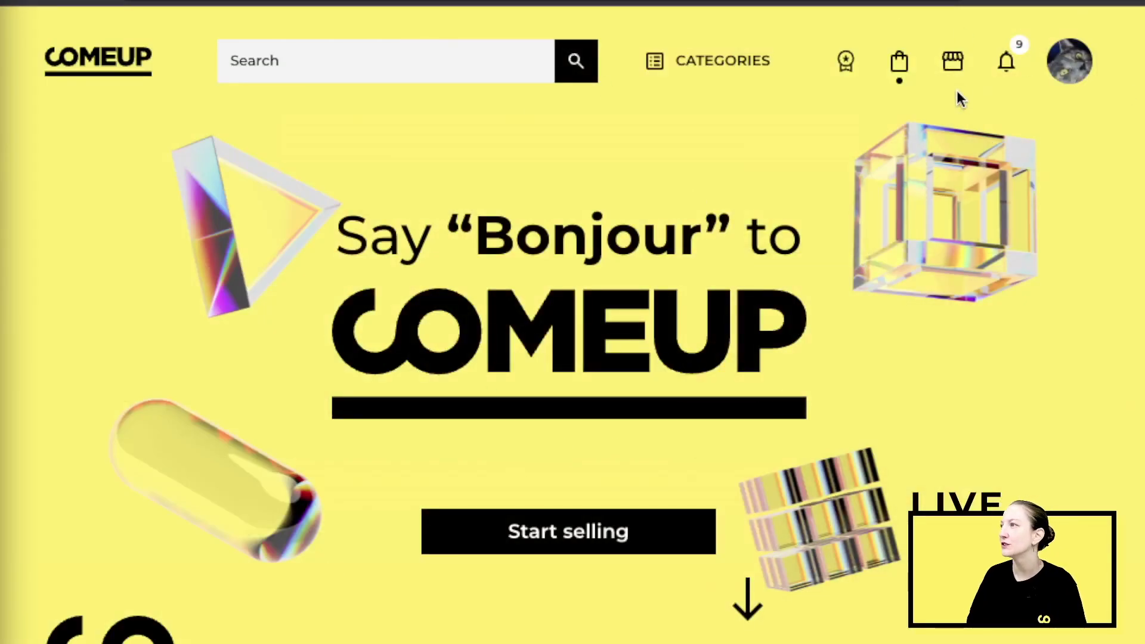
Start a new service draft from Sales > Services.
{"action": "left_click", "coordinate": [952, 61]}
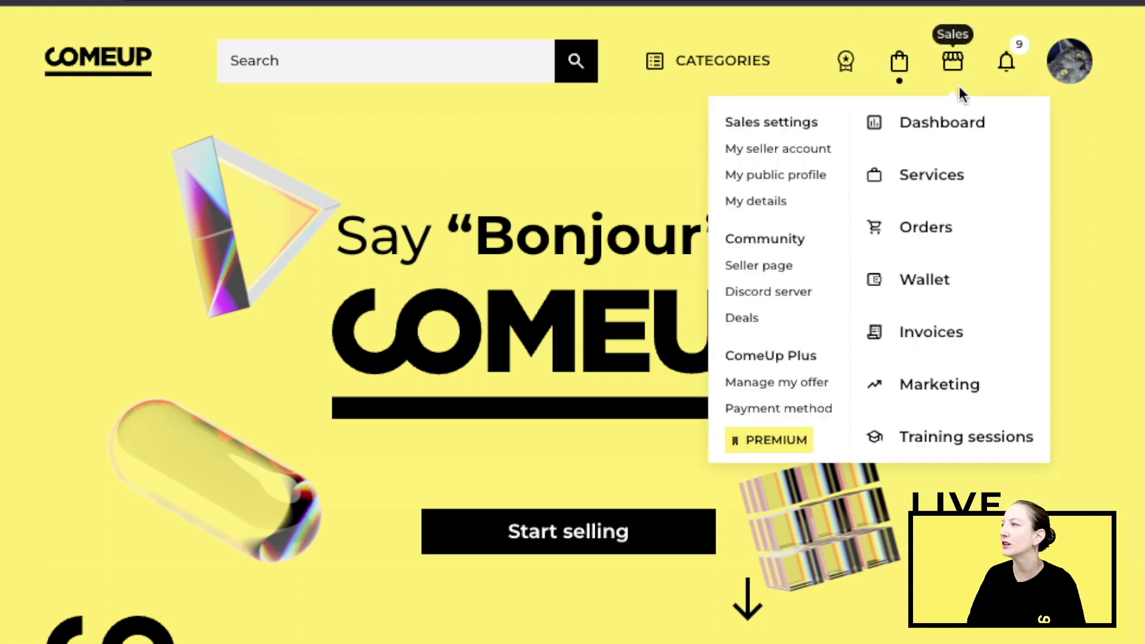
{"action": "left_click", "coordinate": [946, 185]}
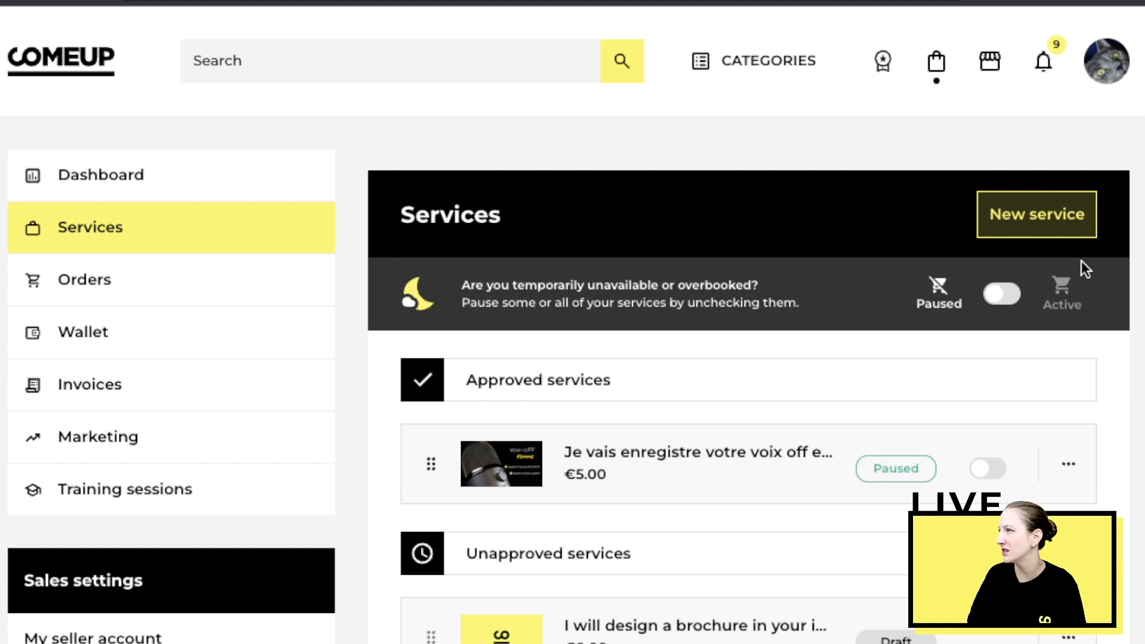
{"action": "left_click", "coordinate": [1029, 228]}
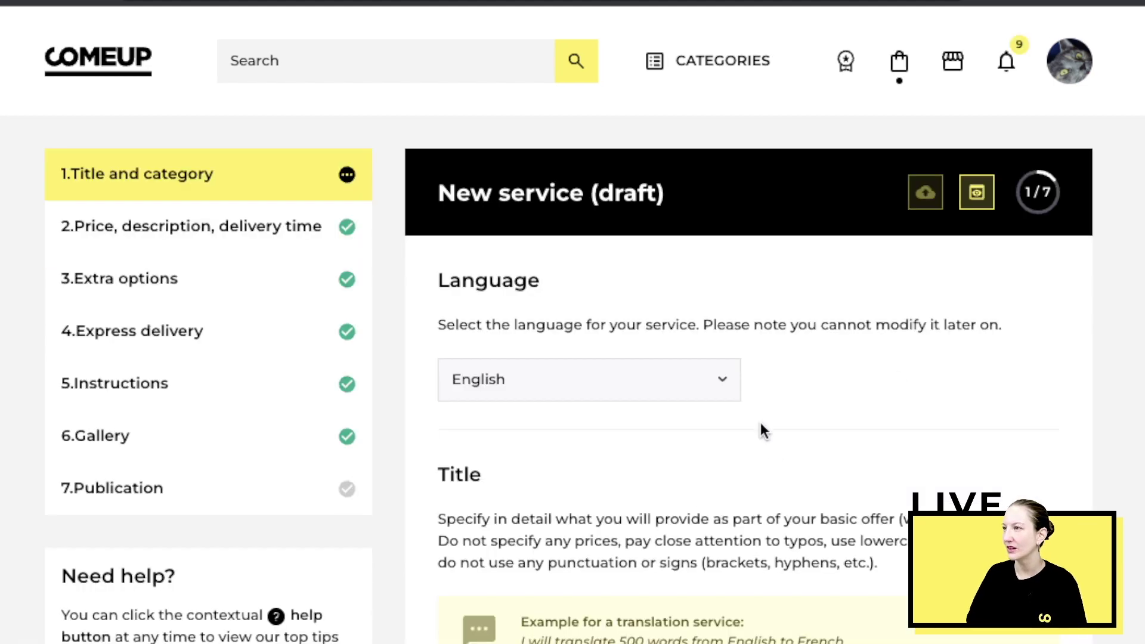
Keep English as the service language in the Language dropdown.
{"action": "left_click", "coordinate": [594, 389]}
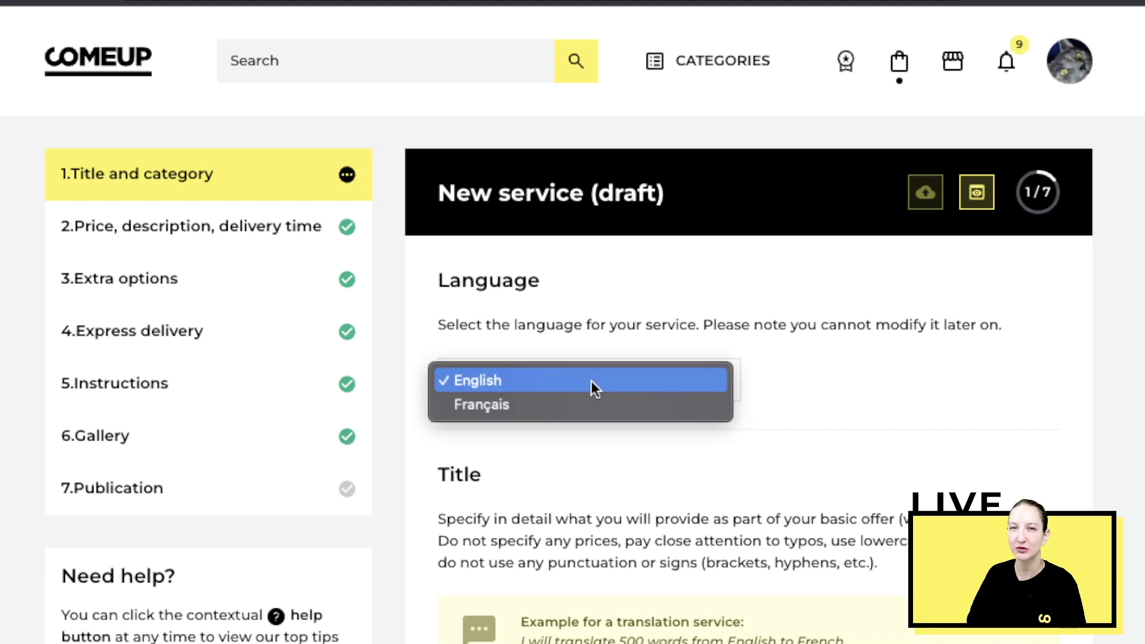
{"action": "left_click", "coordinate": [592, 381]}
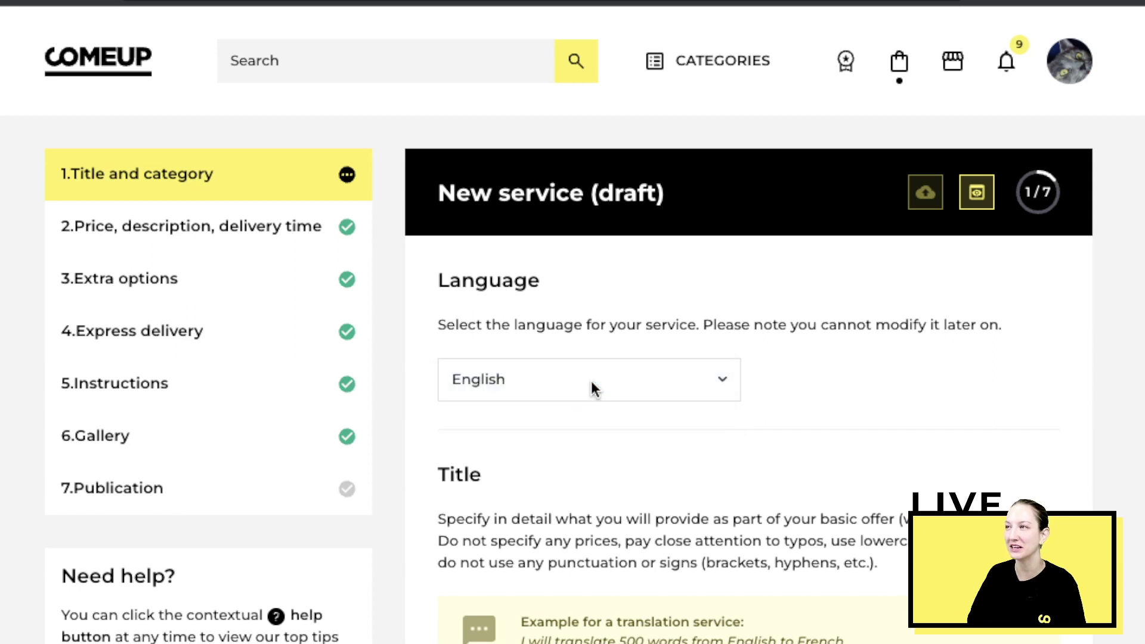
{"action": "scroll", "coordinate": [886, 460], "scroll_direction": "down", "scroll_amount": 4}
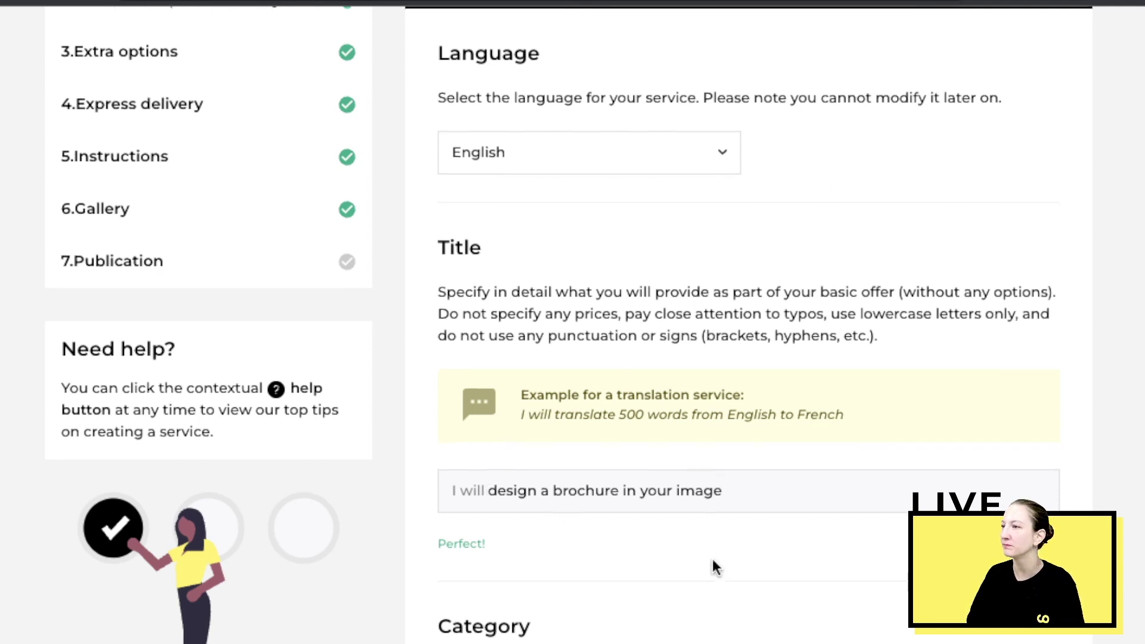
{"action": "scroll", "coordinate": [713, 565], "scroll_direction": "down", "scroll_amount": 4}
Confirm Graphic design › Flyers and posters as the category and save the title step.
{"action": "scroll", "coordinate": [709, 564], "scroll_direction": "down", "scroll_amount": 4}
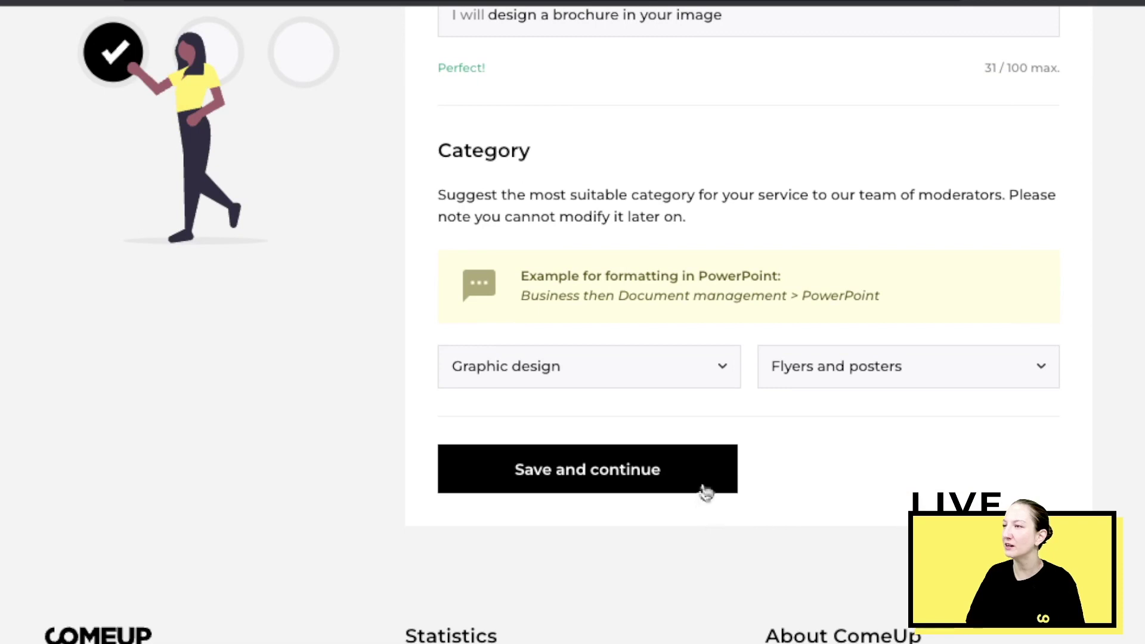
{"action": "scroll", "coordinate": [706, 491], "scroll_direction": "up", "scroll_amount": 1}
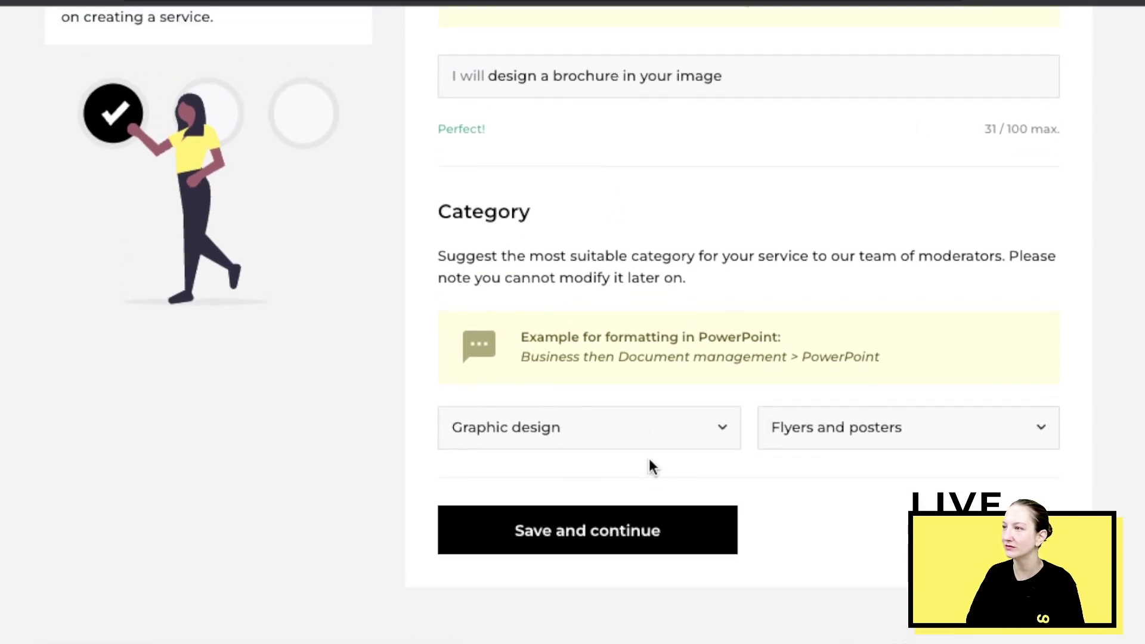
{"action": "left_click", "coordinate": [638, 427]}
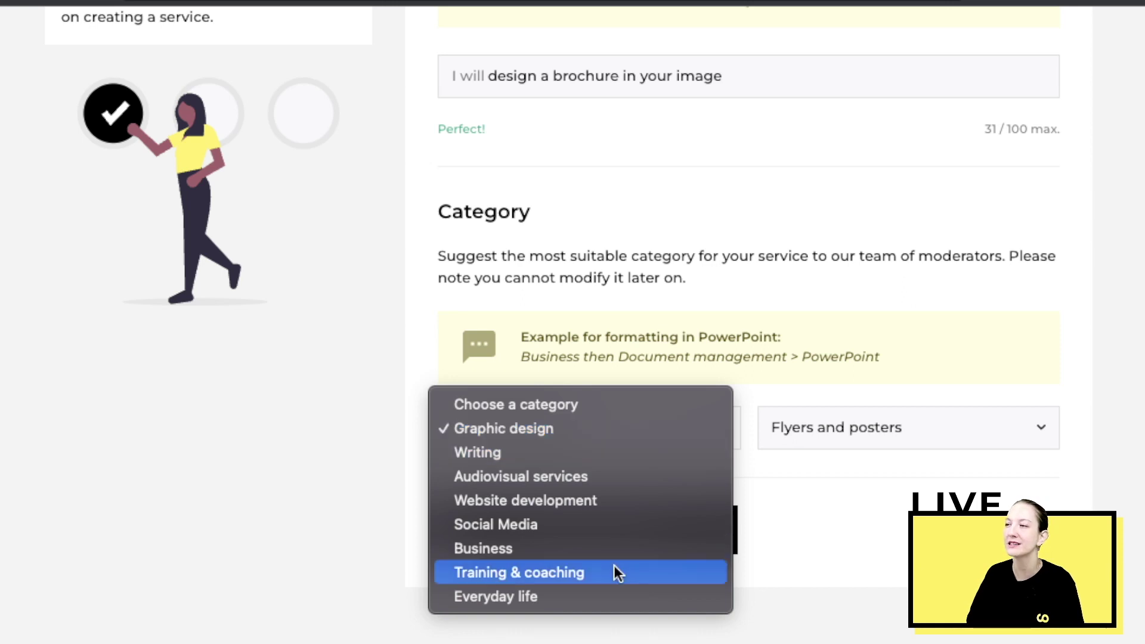
{"action": "left_click", "coordinate": [765, 458]}
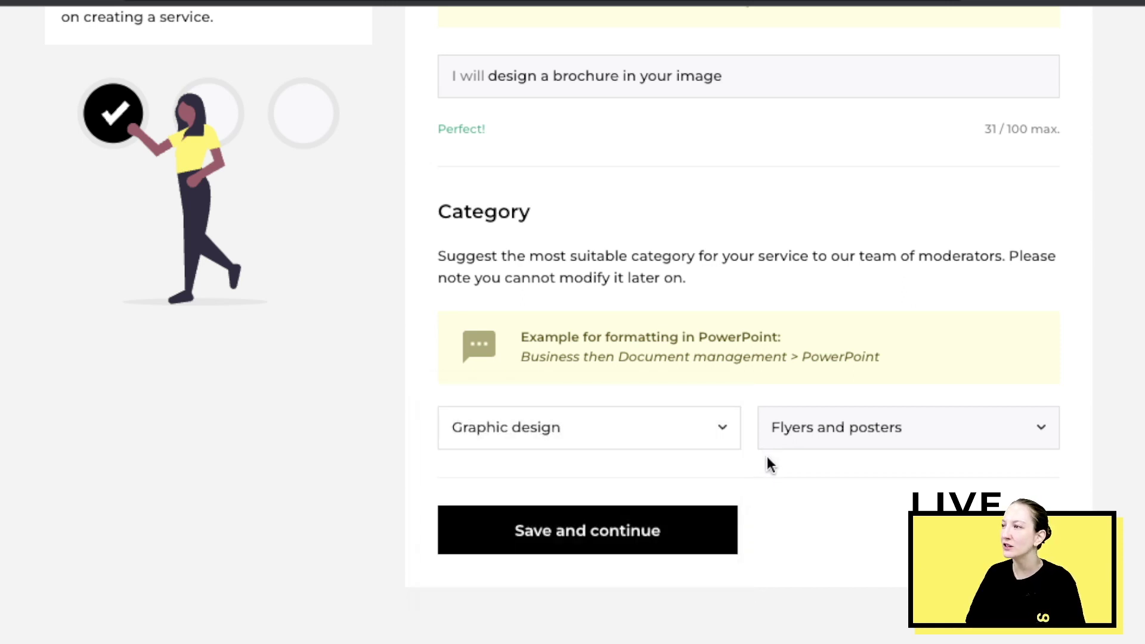
{"action": "left_click", "coordinate": [806, 428]}
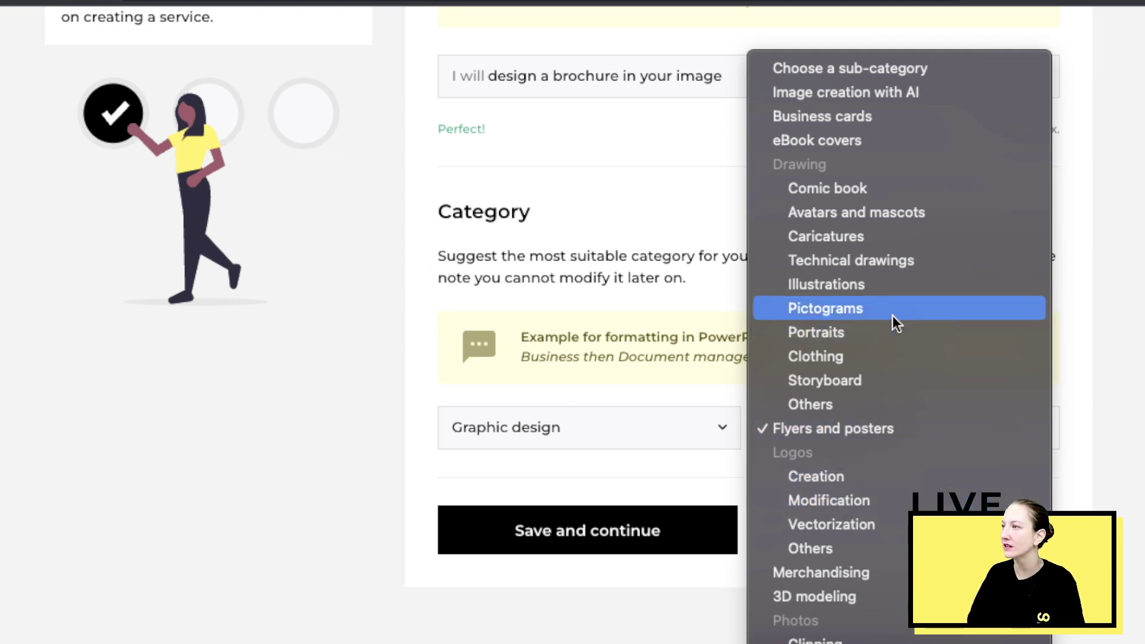
{"action": "left_click", "coordinate": [889, 435]}
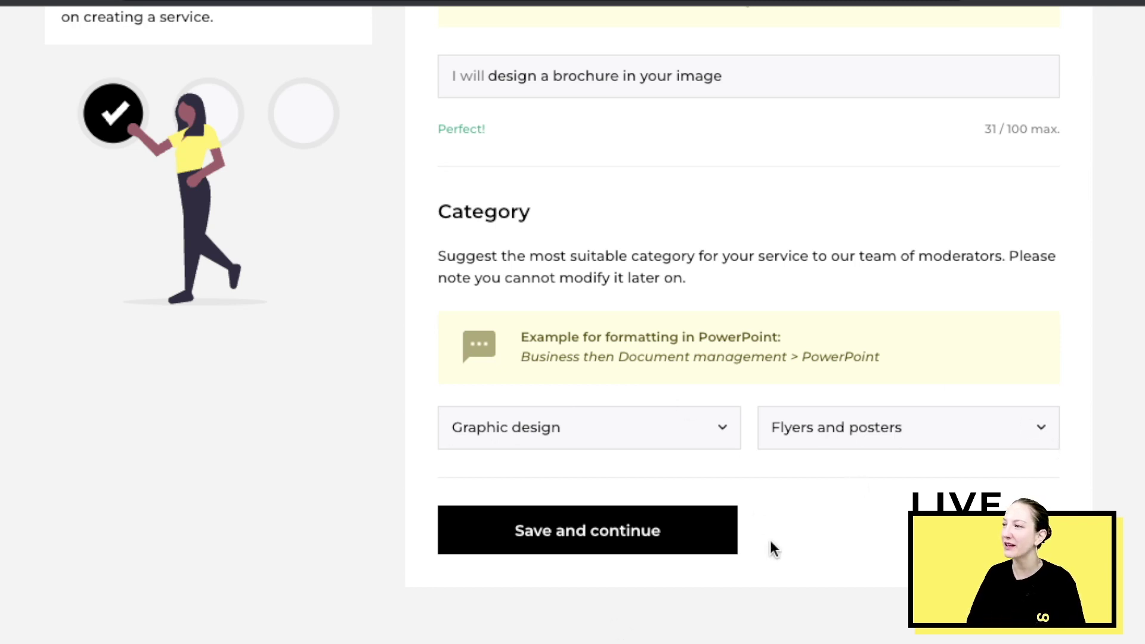
{"action": "left_click", "coordinate": [629, 530]}
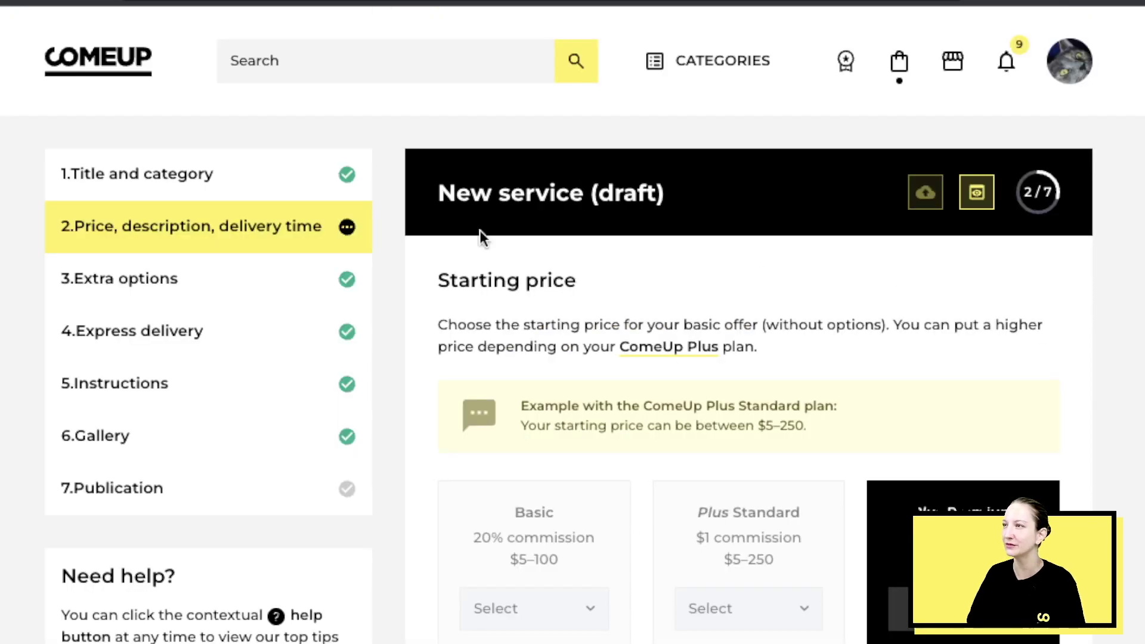
Choose 25 € in the Plus Premium card's starting price dropdown.
{"action": "scroll", "coordinate": [774, 453], "scroll_direction": "down", "scroll_amount": 2}
{"action": "scroll", "coordinate": [774, 452], "scroll_direction": "down", "scroll_amount": 2}
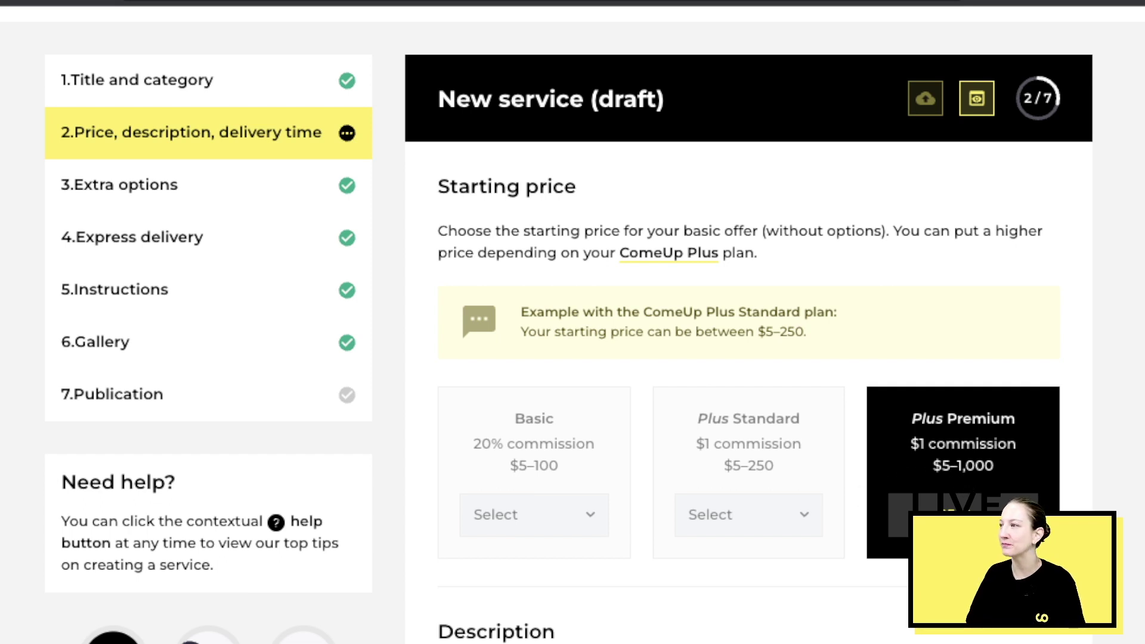
{"action": "left_click", "coordinate": [954, 515]}
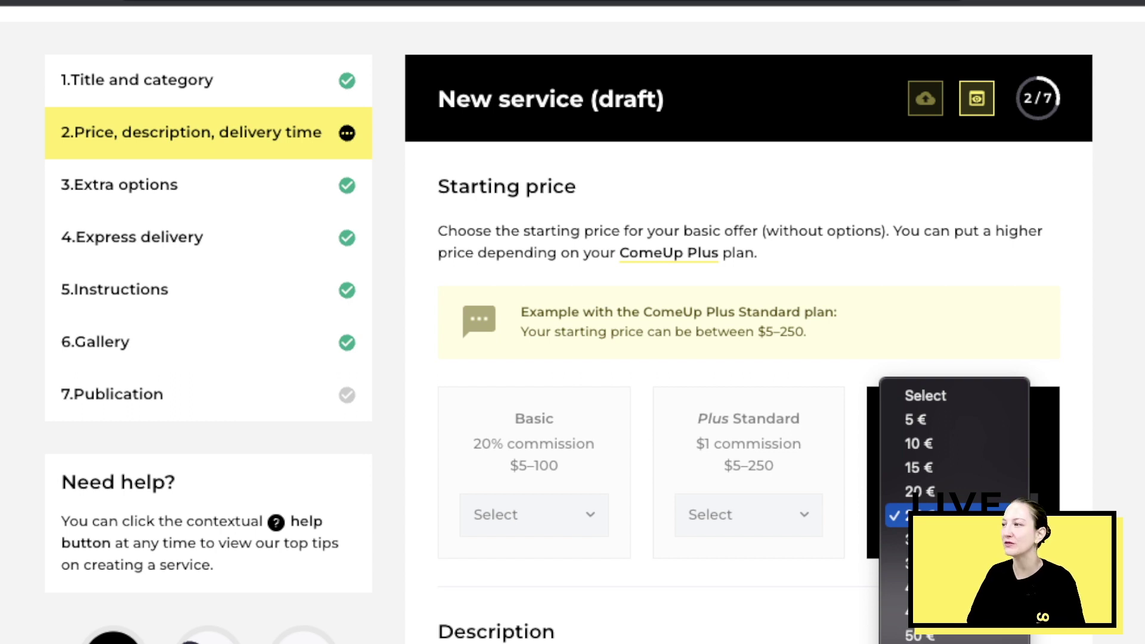
{"action": "left_click", "coordinate": [930, 516]}
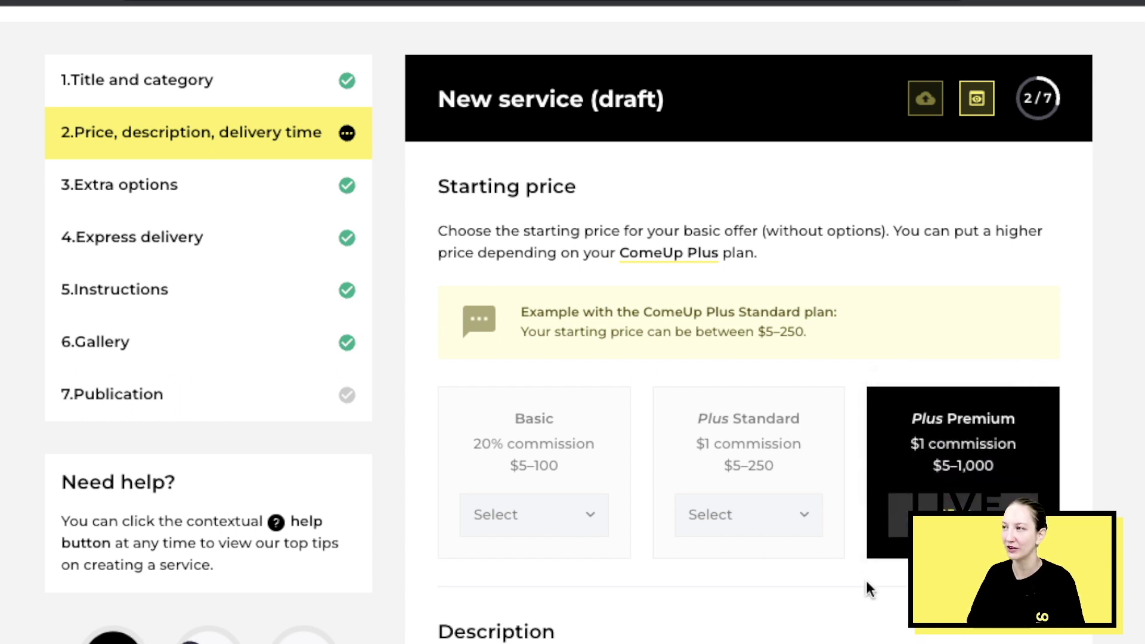
{"action": "scroll", "coordinate": [869, 581], "scroll_direction": "down", "scroll_amount": 3}
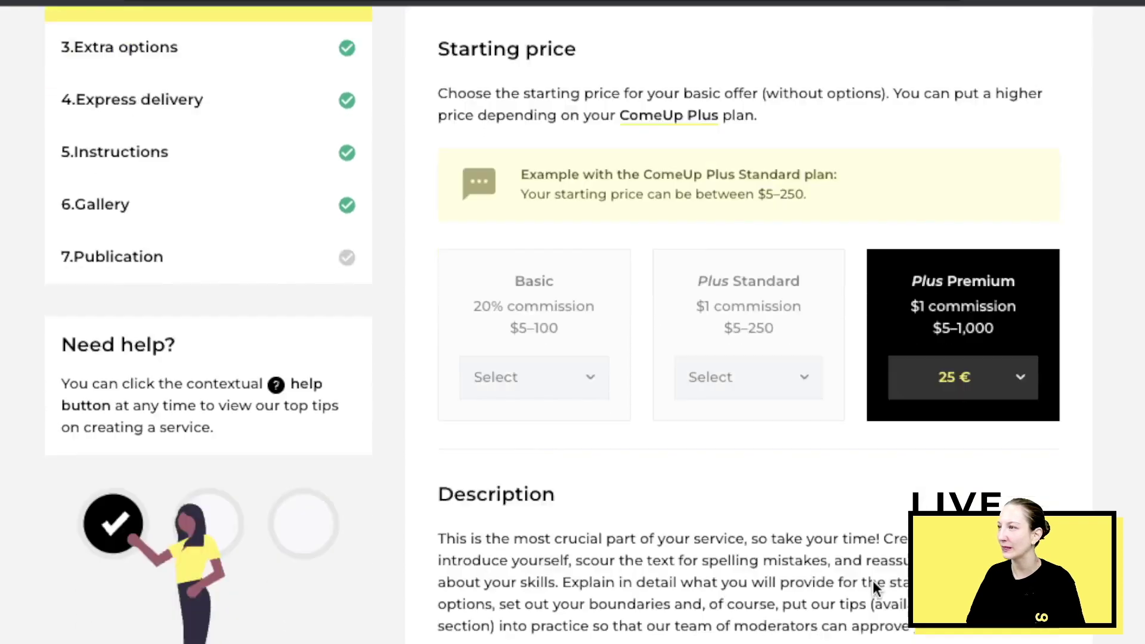
{"action": "scroll", "coordinate": [872, 581], "scroll_direction": "down", "scroll_amount": 2}
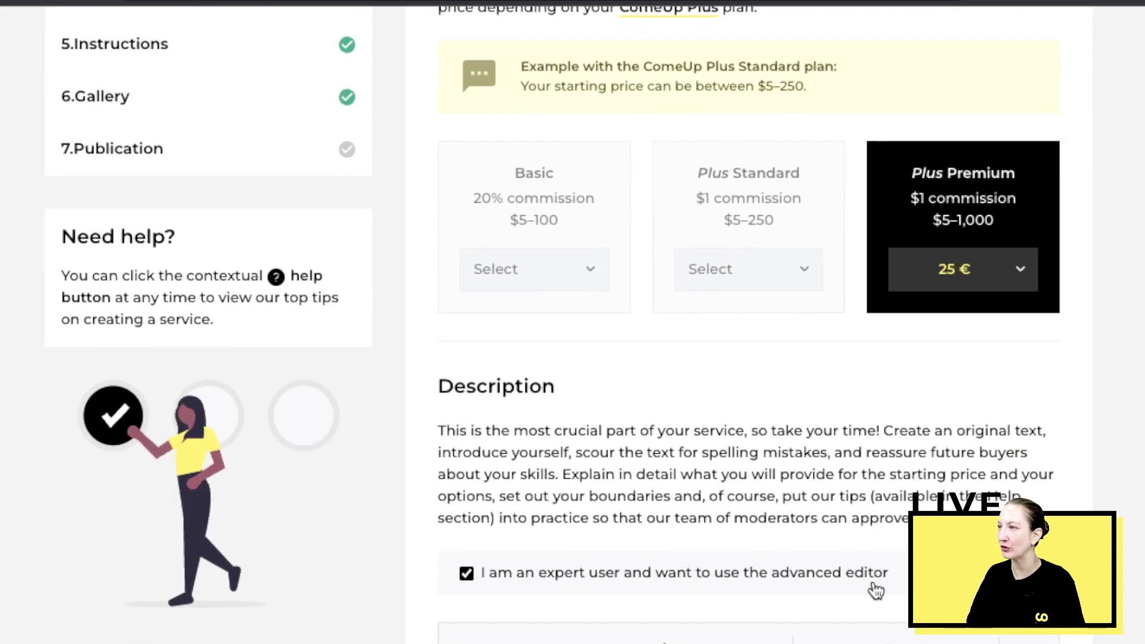
{"action": "scroll", "coordinate": [875, 591], "scroll_direction": "down", "scroll_amount": 5}
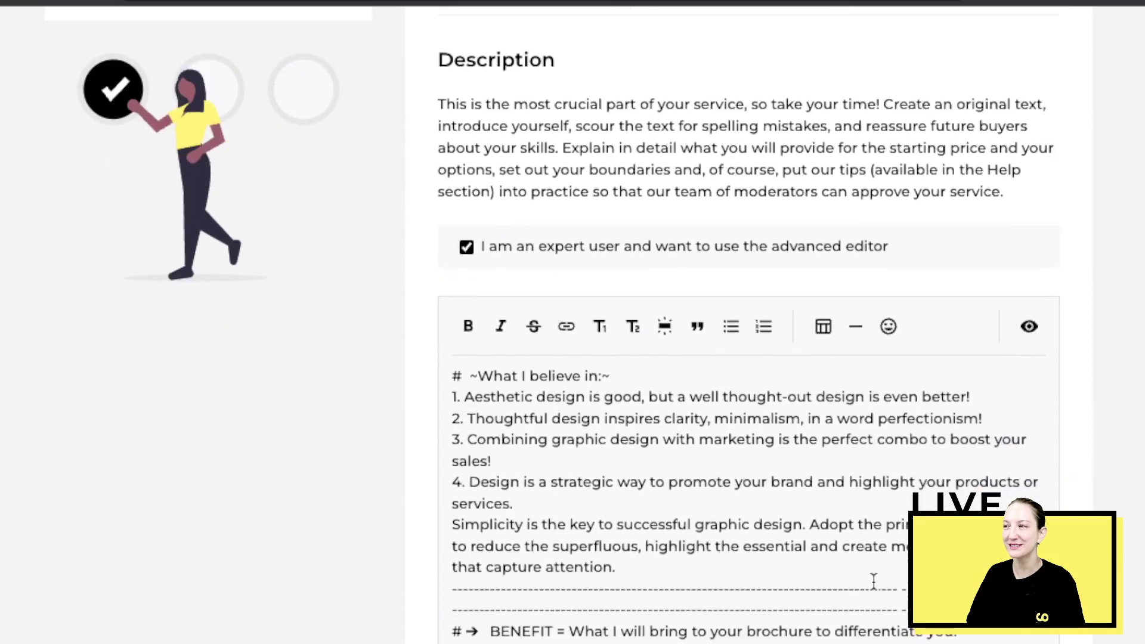
{"action": "scroll", "coordinate": [874, 582], "scroll_direction": "down", "scroll_amount": 1}
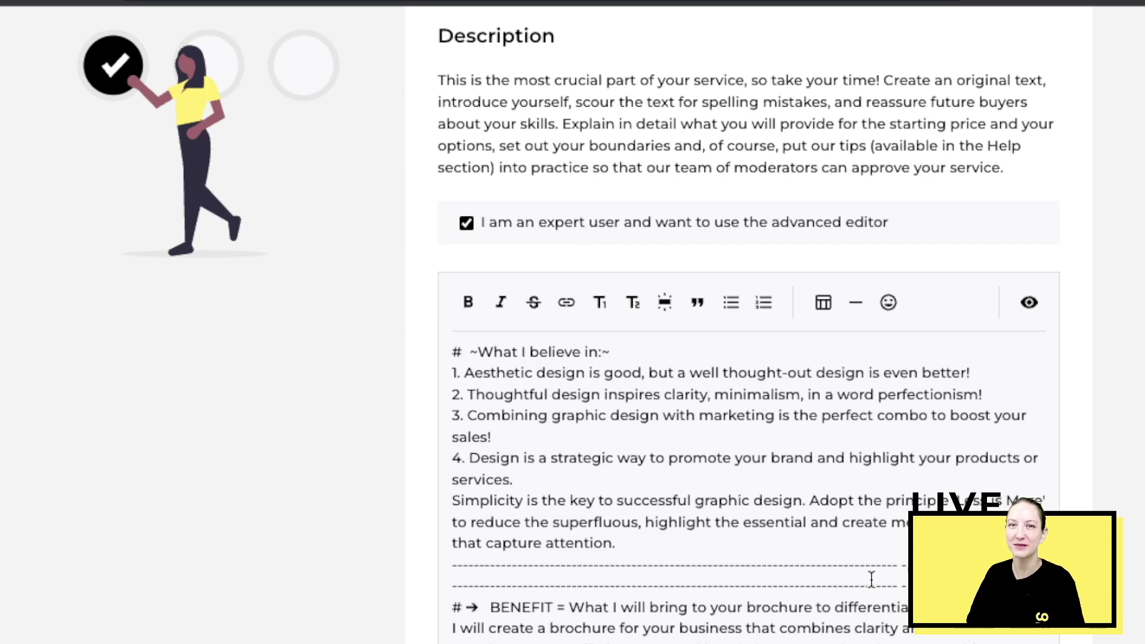
{"action": "scroll", "coordinate": [849, 574], "scroll_direction": "down", "scroll_amount": 1}
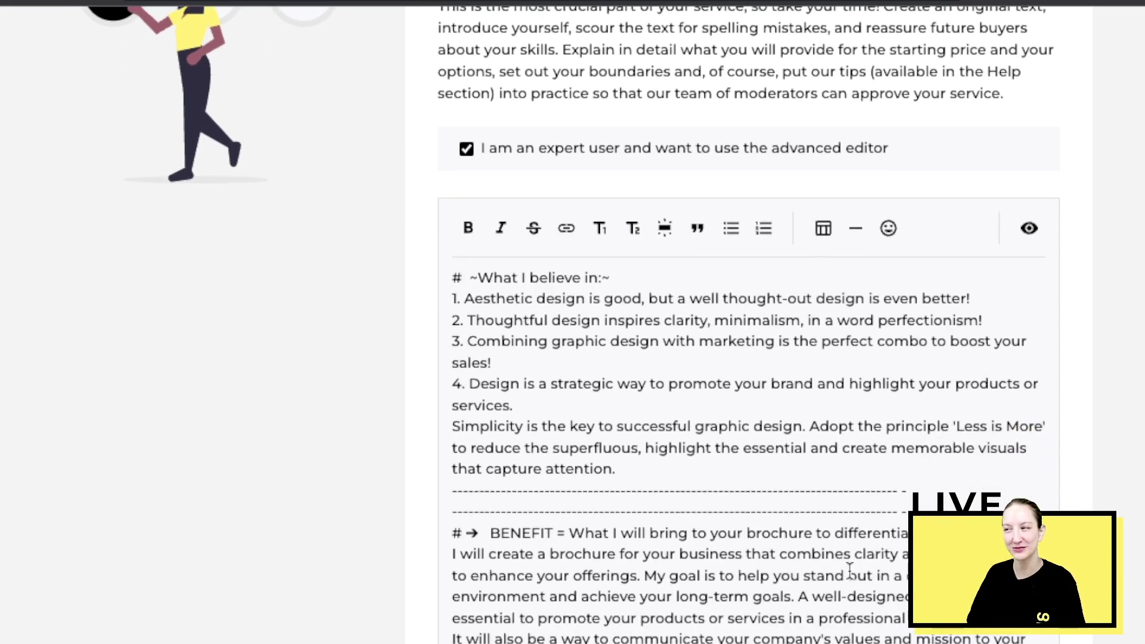
{"action": "scroll", "coordinate": [849, 569], "scroll_direction": "down", "scroll_amount": 1}
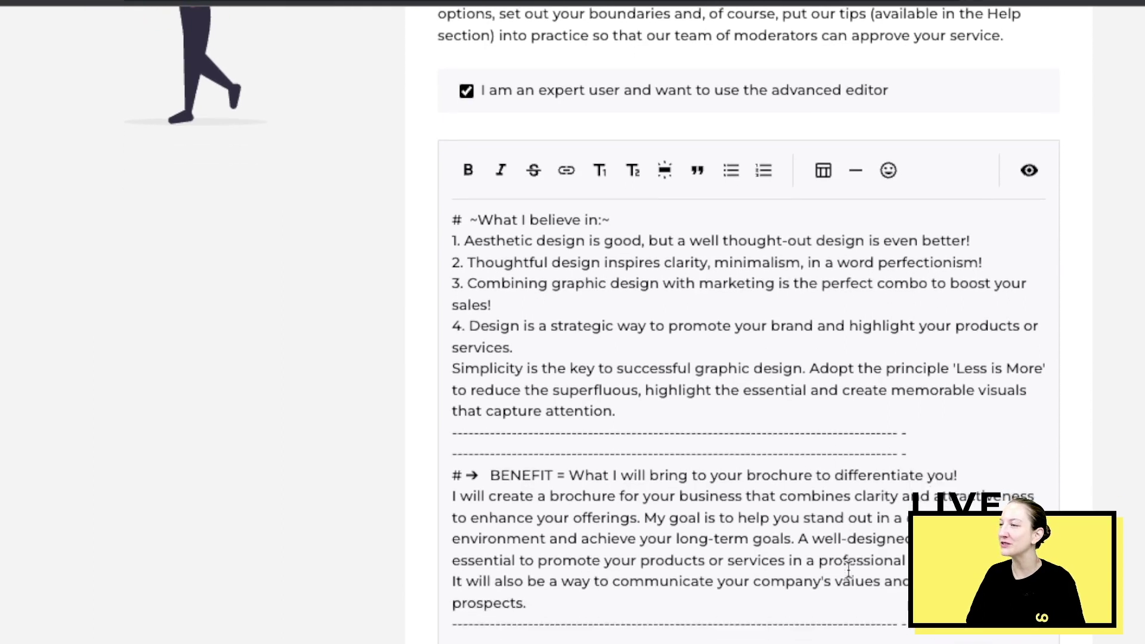
{"action": "scroll", "coordinate": [847, 569], "scroll_direction": "down", "scroll_amount": 1}
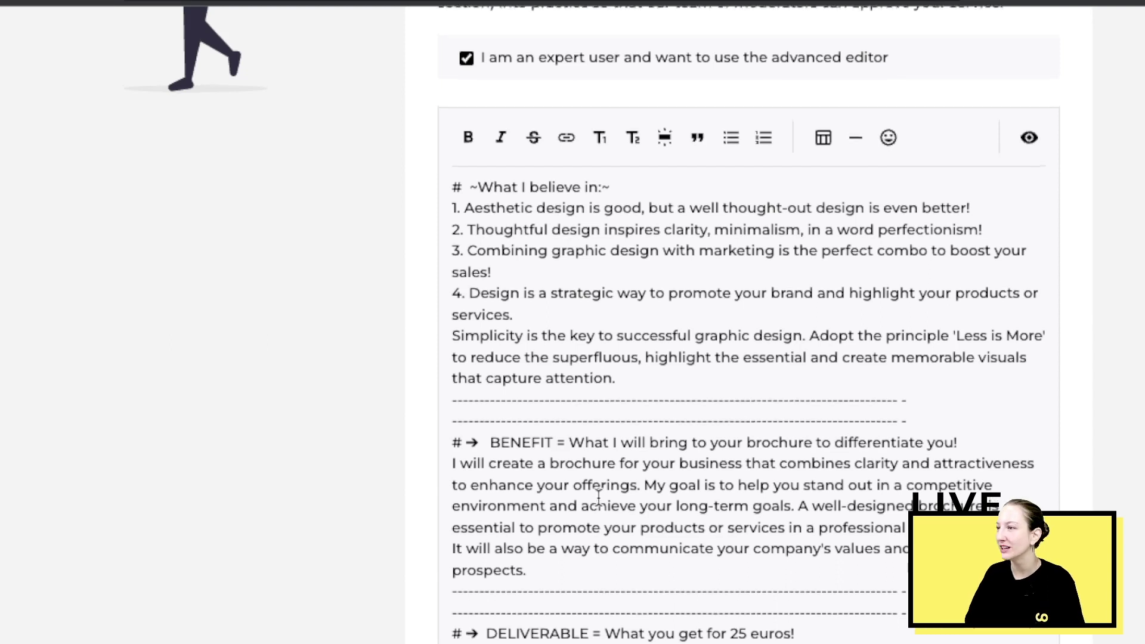
{"action": "scroll", "coordinate": [599, 503], "scroll_direction": "down", "scroll_amount": 4}
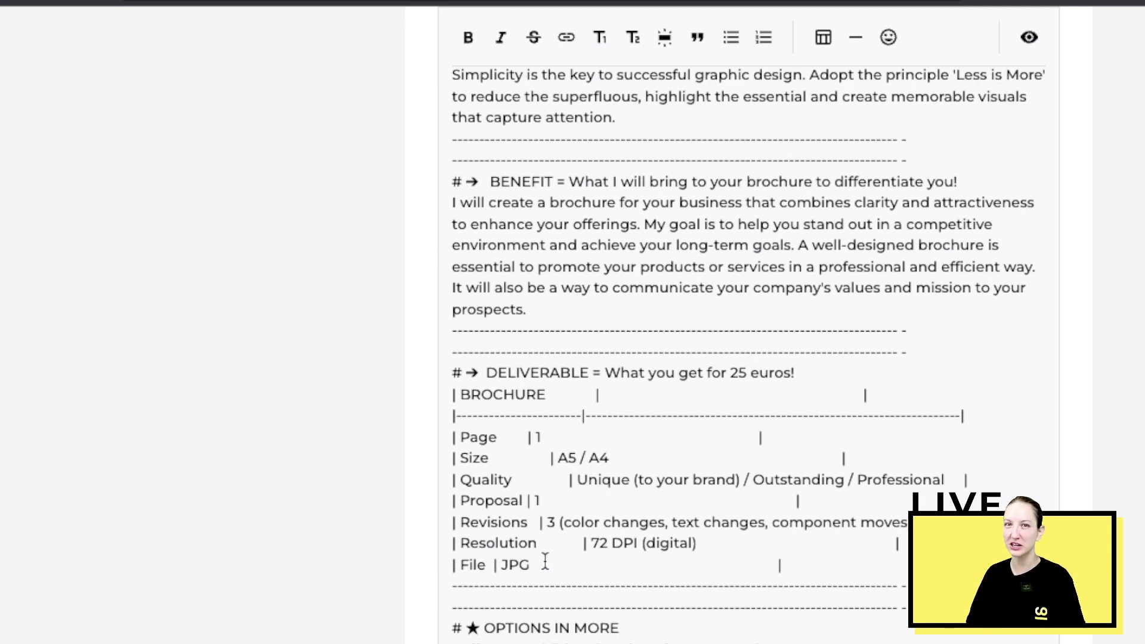
{"action": "scroll", "coordinate": [579, 519], "scroll_direction": "down", "scroll_amount": 3}
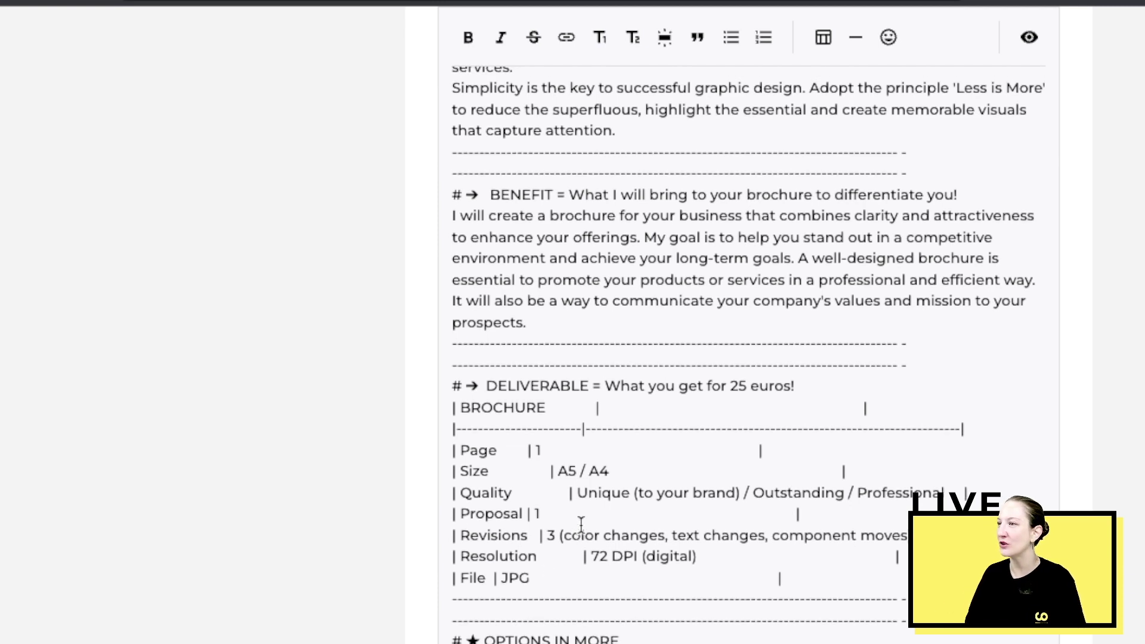
{"action": "scroll", "coordinate": [580, 524], "scroll_direction": "down", "scroll_amount": 1}
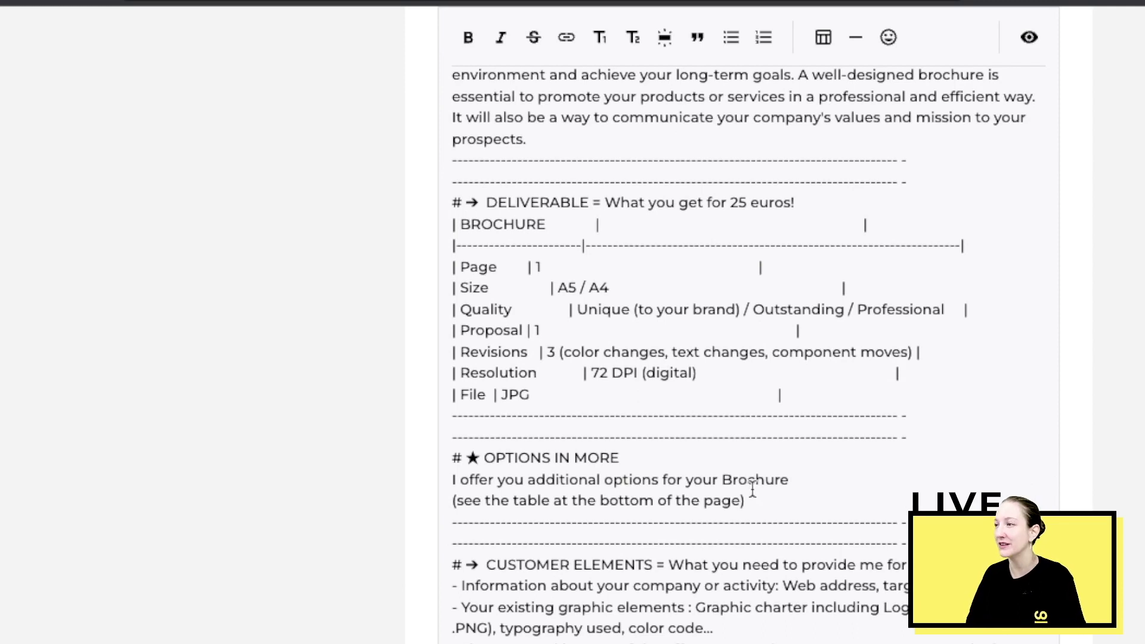
{"action": "scroll", "coordinate": [762, 513], "scroll_direction": "up", "scroll_amount": 1}
{"action": "scroll", "coordinate": [764, 512], "scroll_direction": "down", "scroll_amount": 3}
{"action": "scroll", "coordinate": [764, 511], "scroll_direction": "down", "scroll_amount": 1}
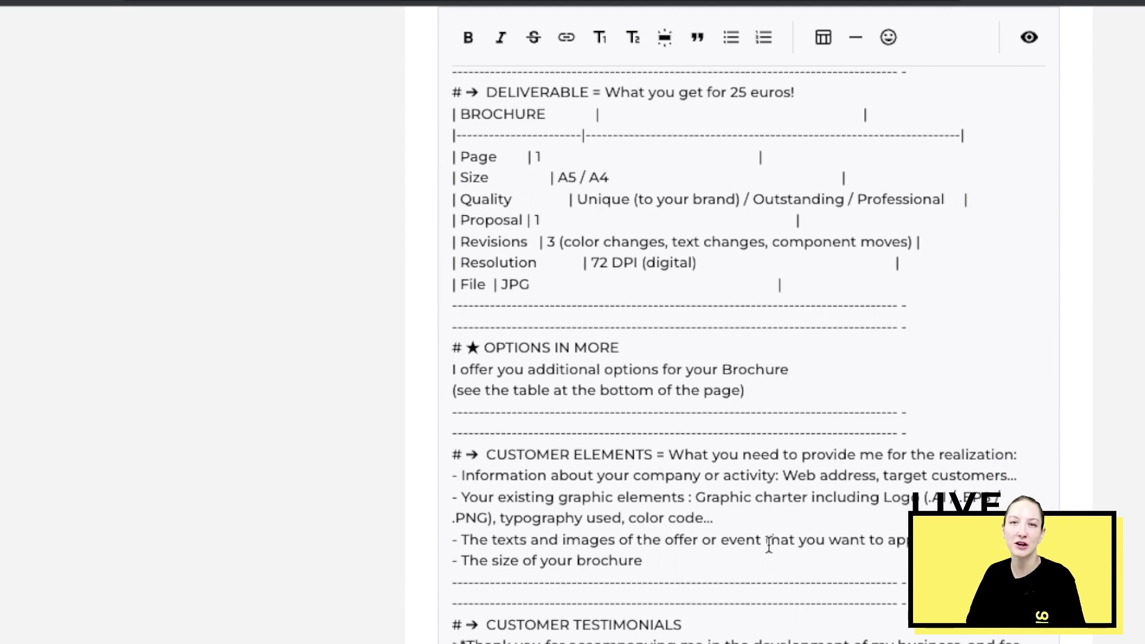
{"action": "scroll", "coordinate": [769, 544], "scroll_direction": "down", "scroll_amount": 12}
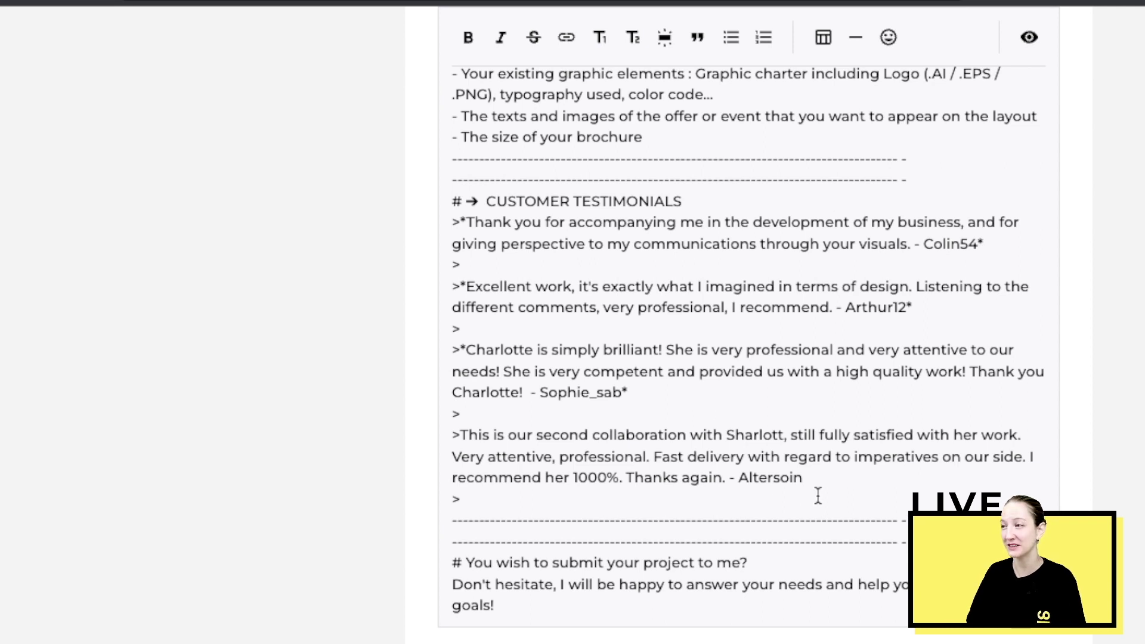
{"action": "scroll", "coordinate": [818, 495], "scroll_direction": "up", "scroll_amount": 1}
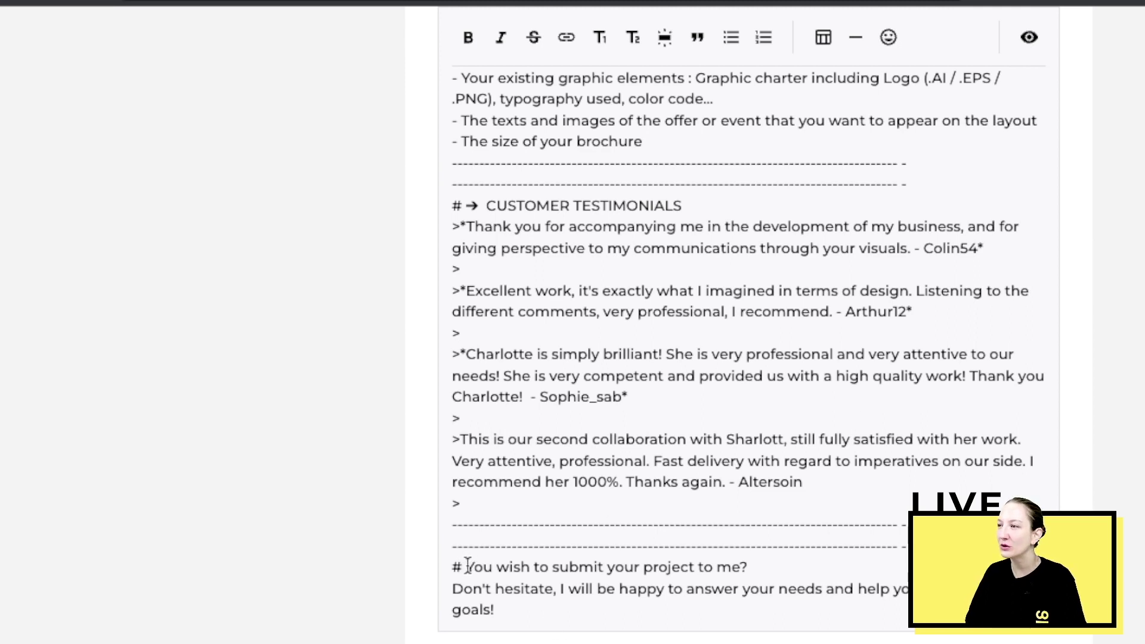
{"action": "scroll", "coordinate": [672, 516], "scroll_direction": "down", "scroll_amount": 15}
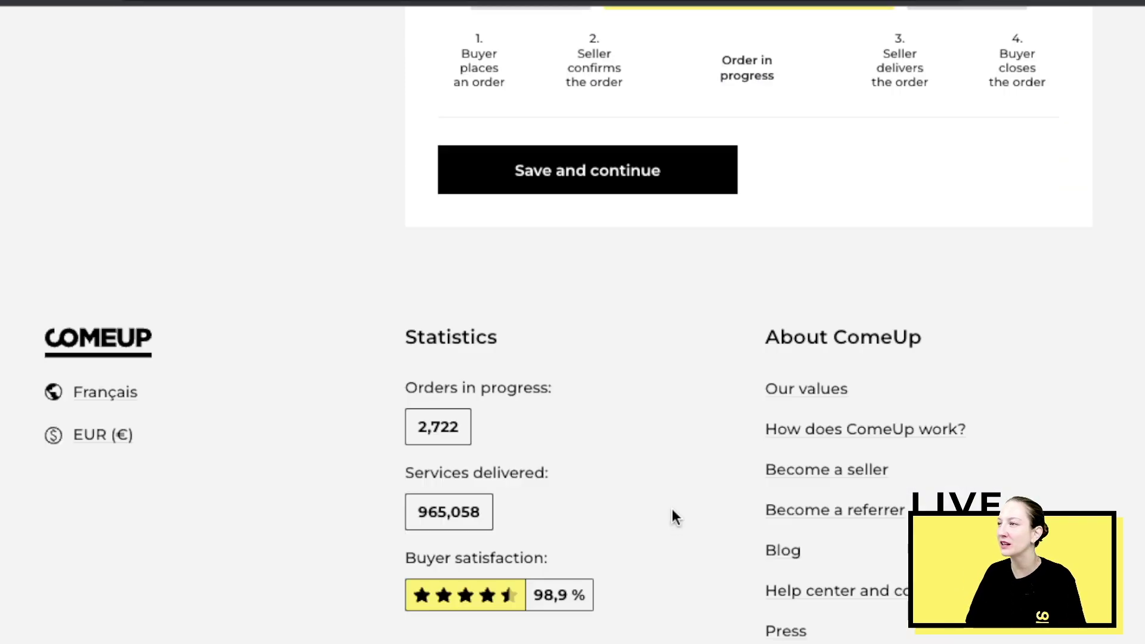
{"action": "scroll", "coordinate": [672, 515], "scroll_direction": "up", "scroll_amount": 3}
{"action": "scroll", "coordinate": [671, 512], "scroll_direction": "up", "scroll_amount": 3}
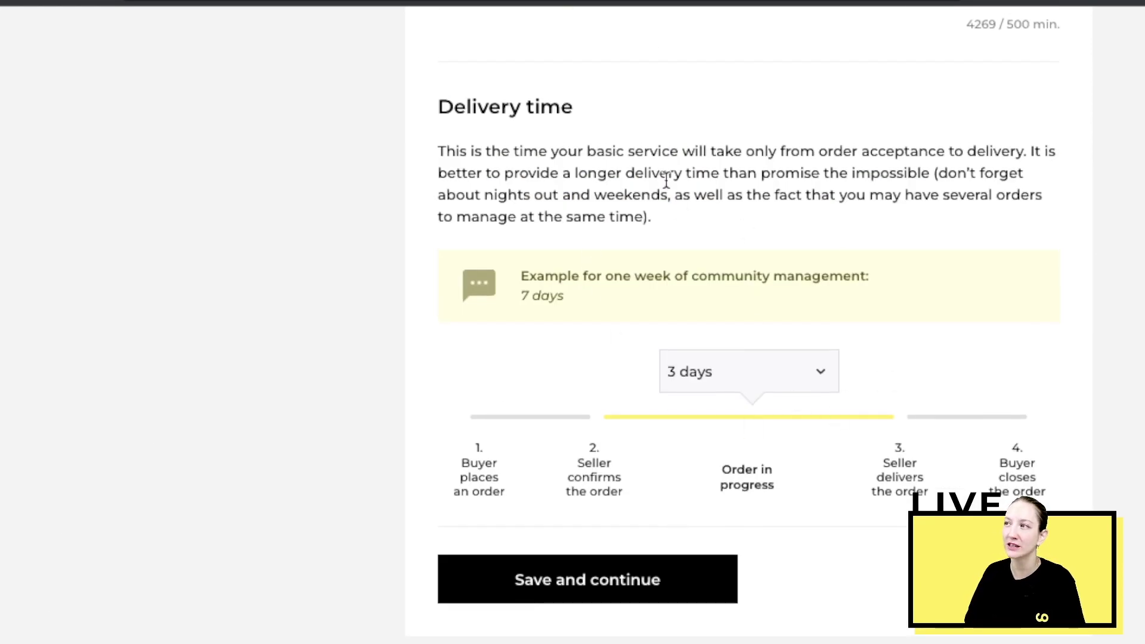
{"action": "left_click", "coordinate": [766, 381]}
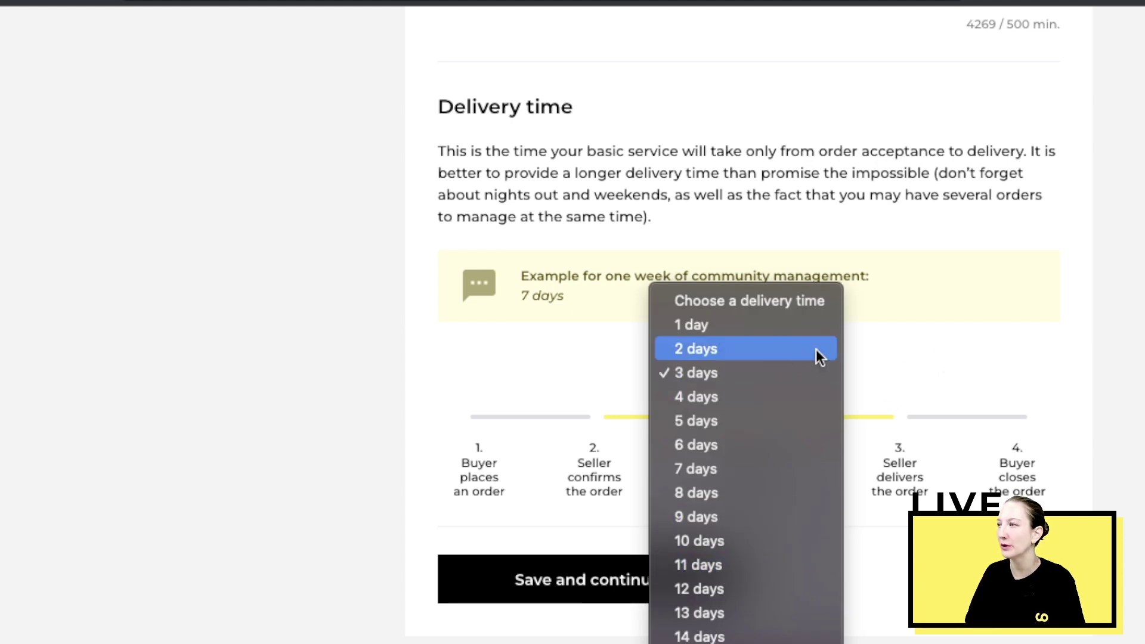
{"action": "left_click", "coordinate": [744, 369]}
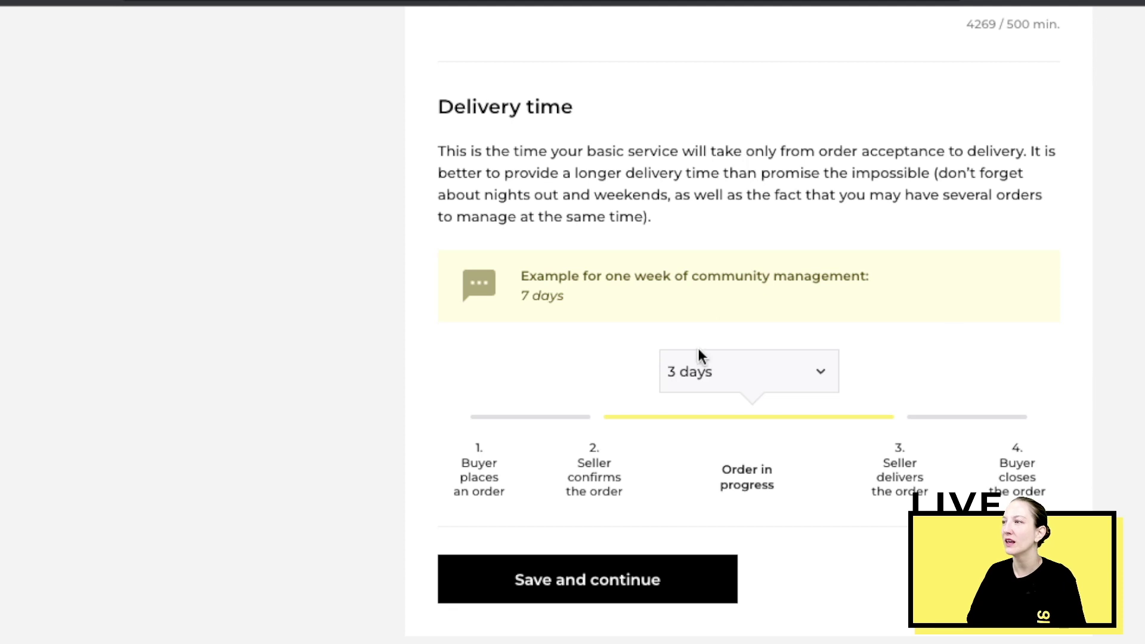
{"action": "left_click_drag", "start_coordinate": [1143, 473], "coordinate": [1135, 72]}
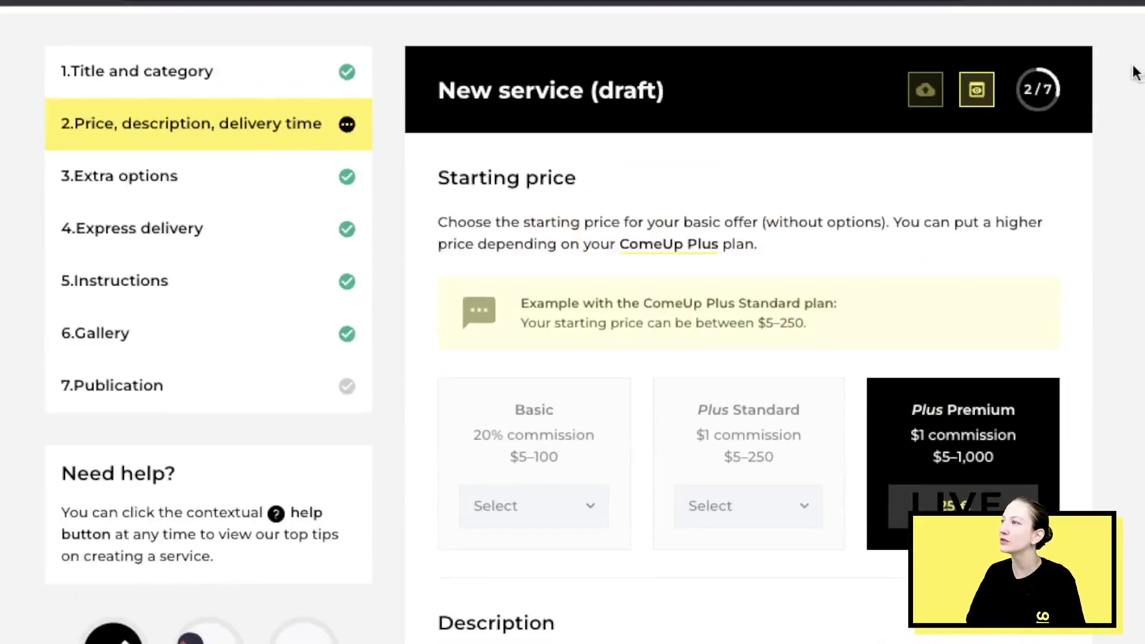
Preview the brochure listing as buyers would see it.
{"action": "left_click", "coordinate": [976, 95]}
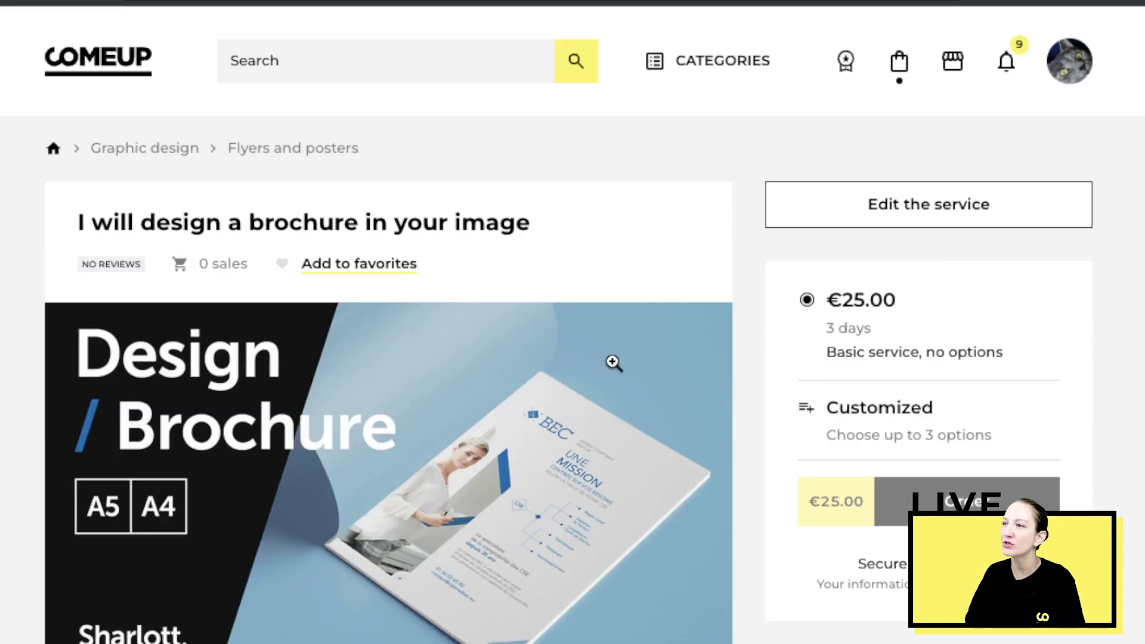
{"action": "scroll", "coordinate": [614, 360], "scroll_direction": "down", "scroll_amount": 8}
{"action": "scroll", "coordinate": [613, 361], "scroll_direction": "down", "scroll_amount": 3}
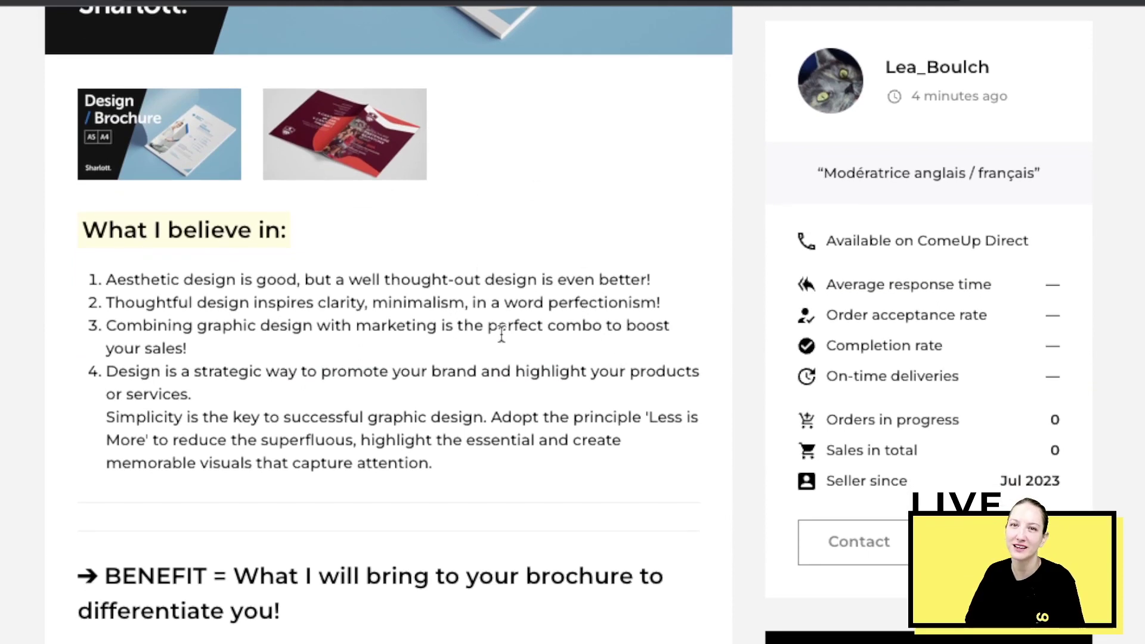
{"action": "scroll", "coordinate": [525, 334], "scroll_direction": "down", "scroll_amount": 3}
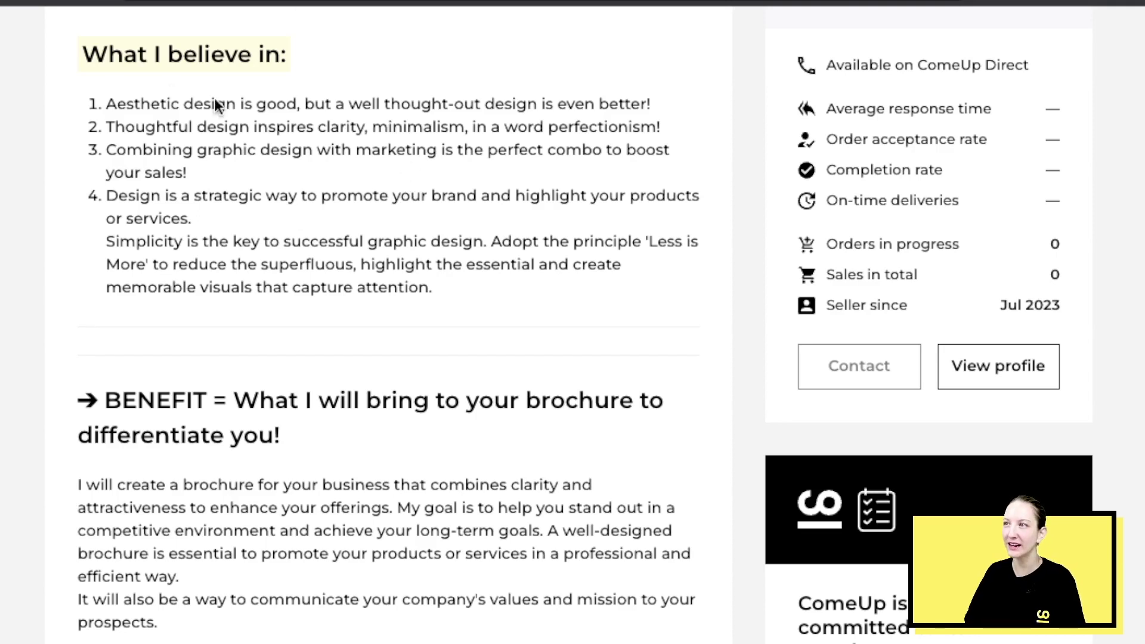
{"action": "scroll", "coordinate": [295, 433], "scroll_direction": "down", "scroll_amount": 8}
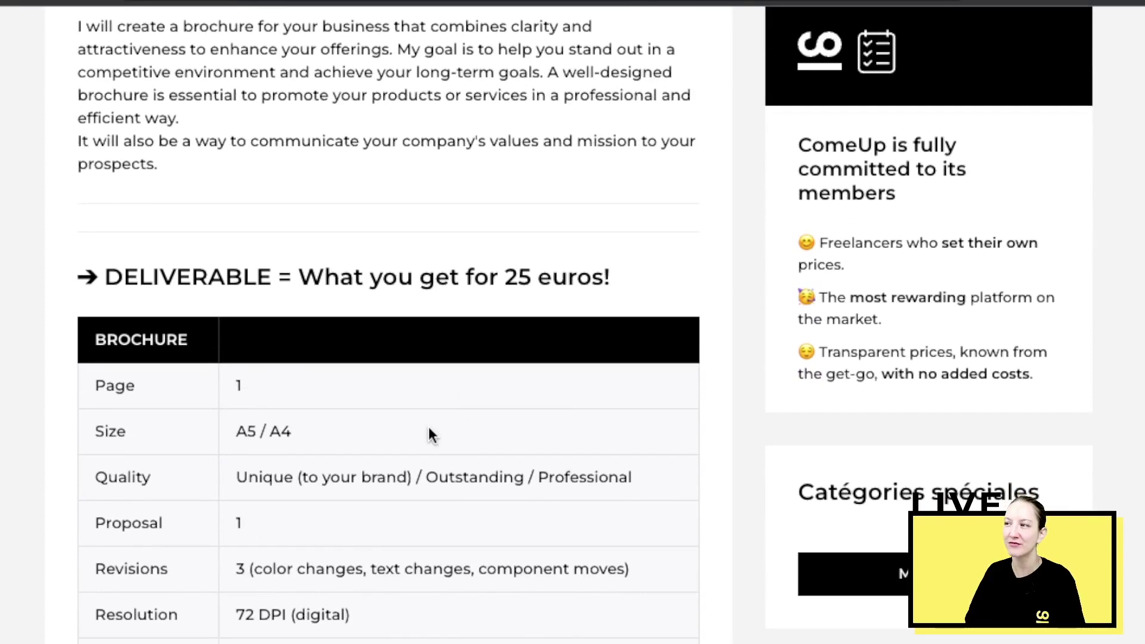
{"action": "scroll", "coordinate": [427, 435], "scroll_direction": "down", "scroll_amount": 7}
{"action": "scroll", "coordinate": [427, 435], "scroll_direction": "up", "scroll_amount": 20}
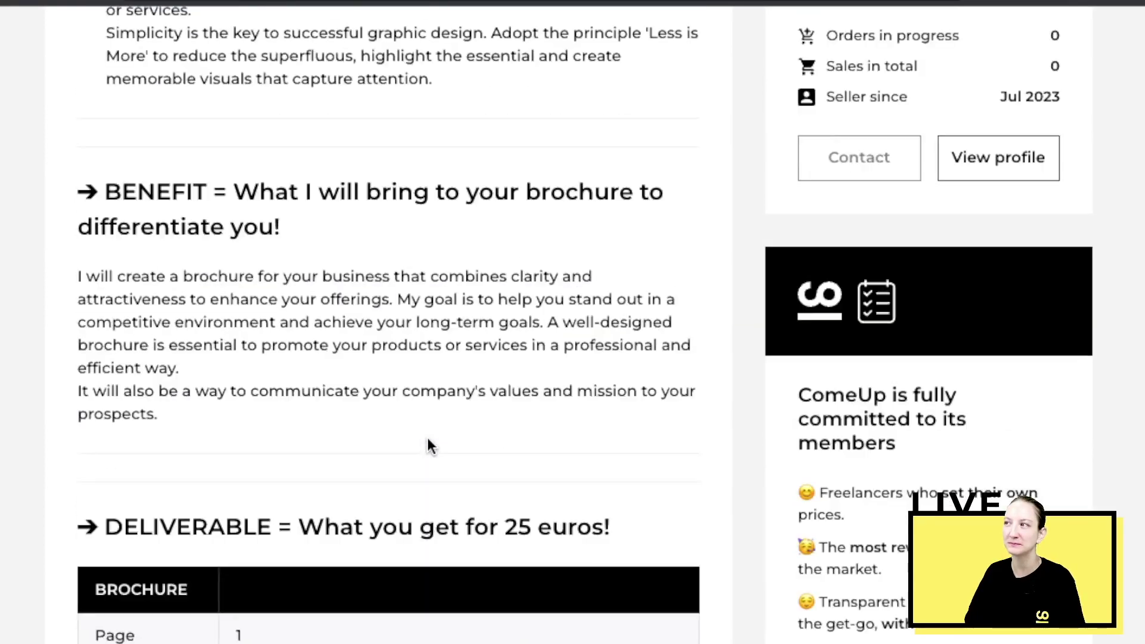
{"action": "scroll", "coordinate": [427, 436], "scroll_direction": "down", "scroll_amount": 20}
{"action": "scroll", "coordinate": [427, 435], "scroll_direction": "down", "scroll_amount": 20}
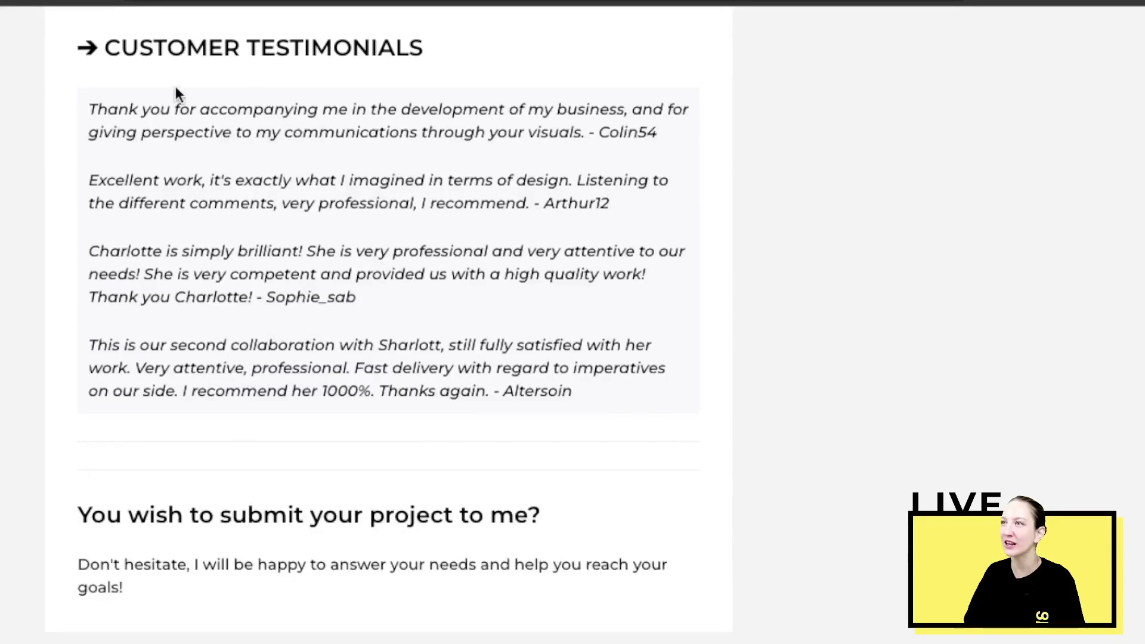
Back on the draft, save the price, description and delivery step.
{"action": "left_click", "coordinate": [583, 2]}
{"action": "scroll", "coordinate": [570, 338], "scroll_direction": "down", "scroll_amount": 20}
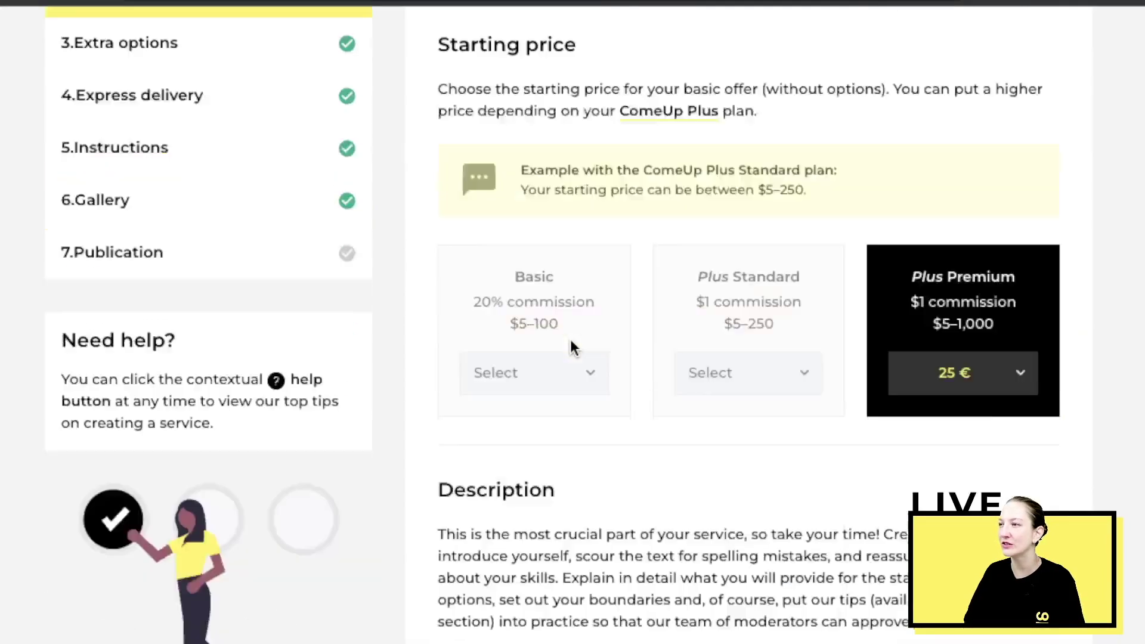
{"action": "scroll", "coordinate": [573, 340], "scroll_direction": "down", "scroll_amount": 8}
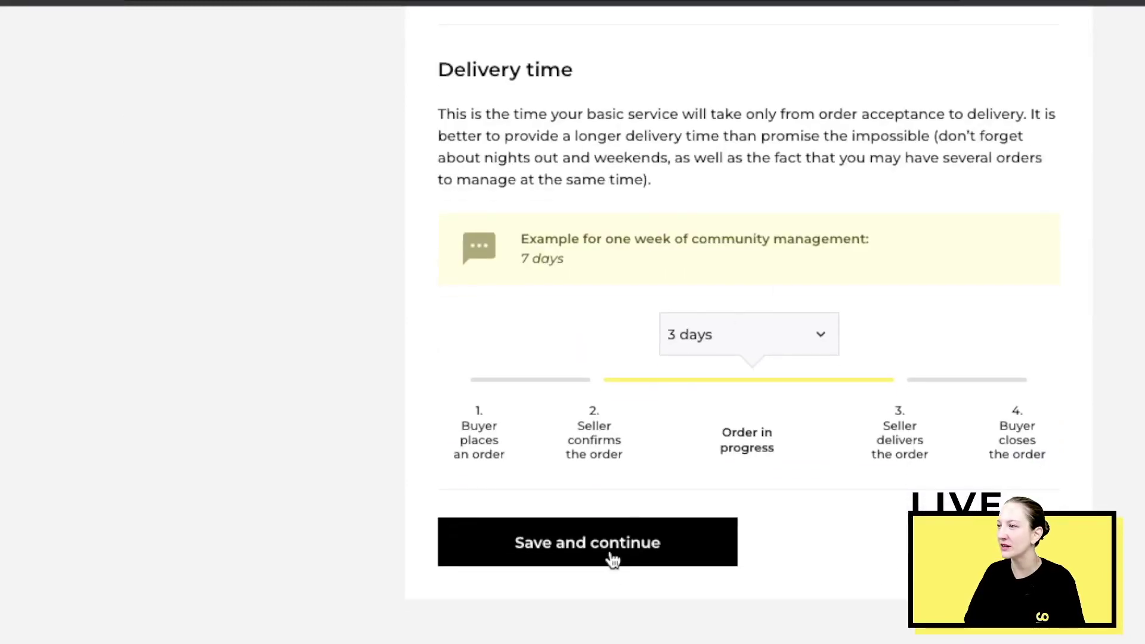
{"action": "left_click", "coordinate": [609, 551]}
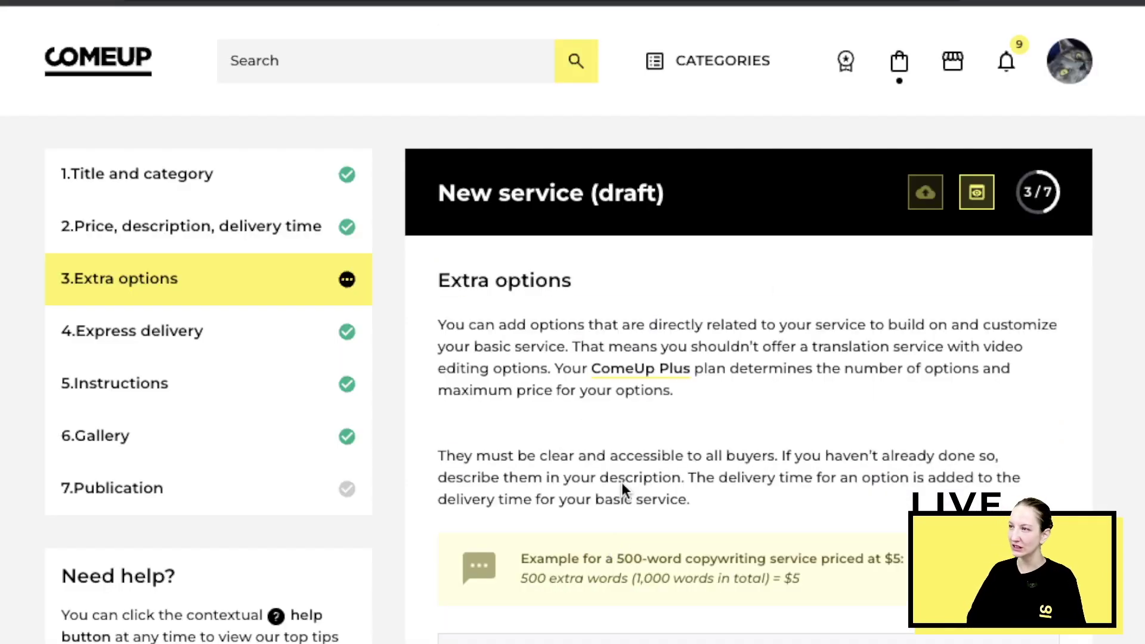
Review the three paid extra options without changes and save to reach Express delivery.
{"action": "scroll", "coordinate": [622, 475], "scroll_direction": "down", "scroll_amount": 4}
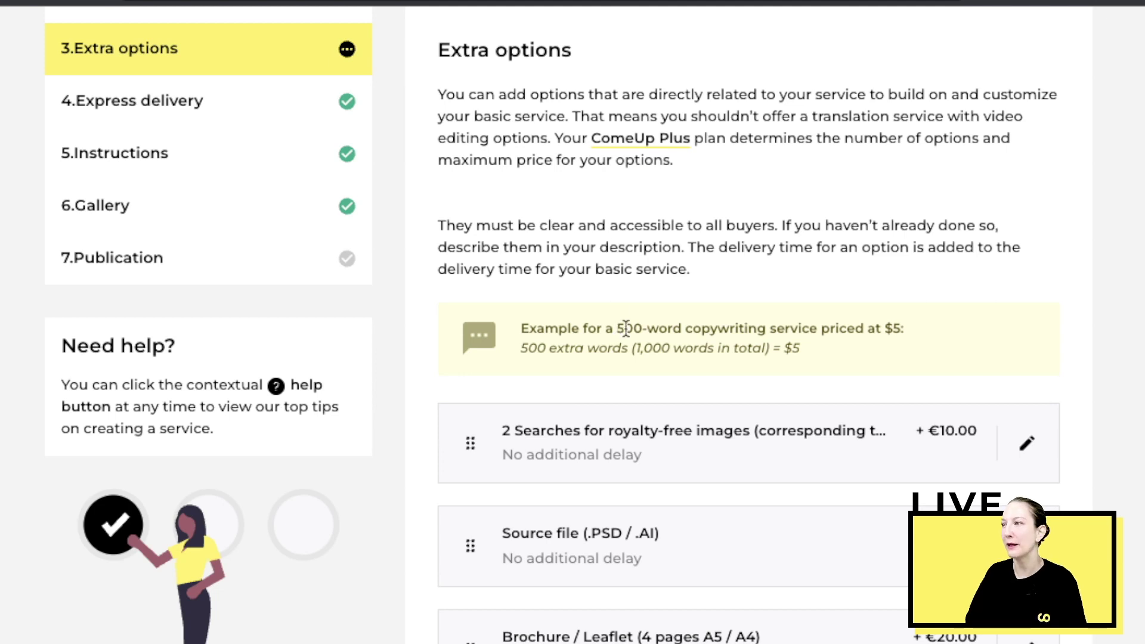
{"action": "scroll", "coordinate": [685, 417], "scroll_direction": "up", "scroll_amount": 1}
{"action": "scroll", "coordinate": [682, 420], "scroll_direction": "down", "scroll_amount": 1}
{"action": "scroll", "coordinate": [682, 420], "scroll_direction": "down", "scroll_amount": 1}
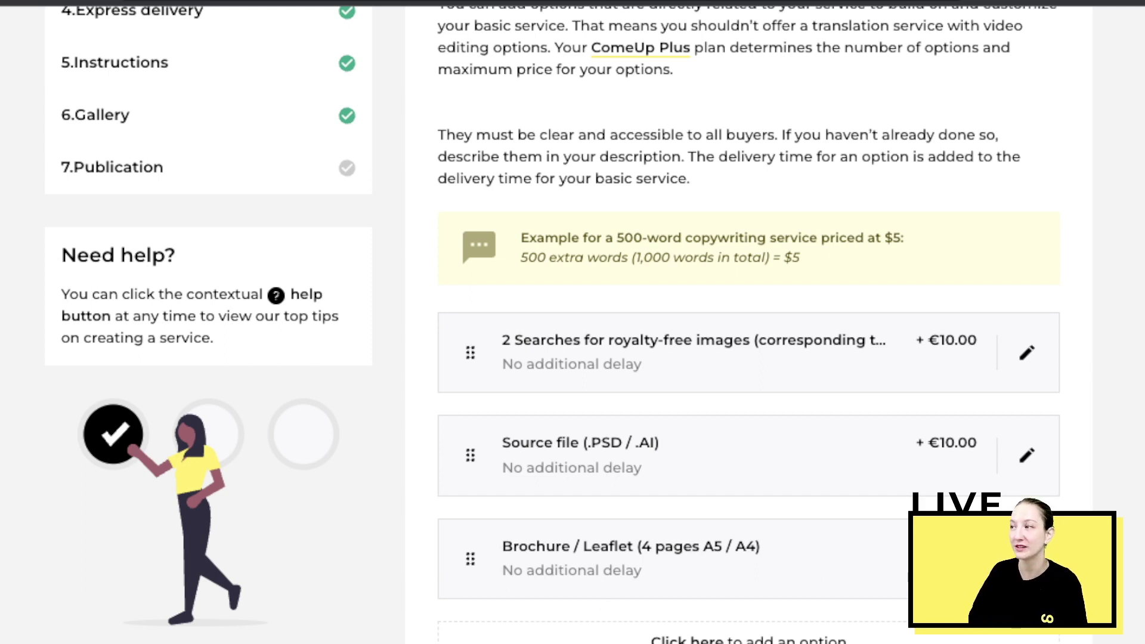
{"action": "scroll", "coordinate": [784, 471], "scroll_direction": "down", "scroll_amount": 3}
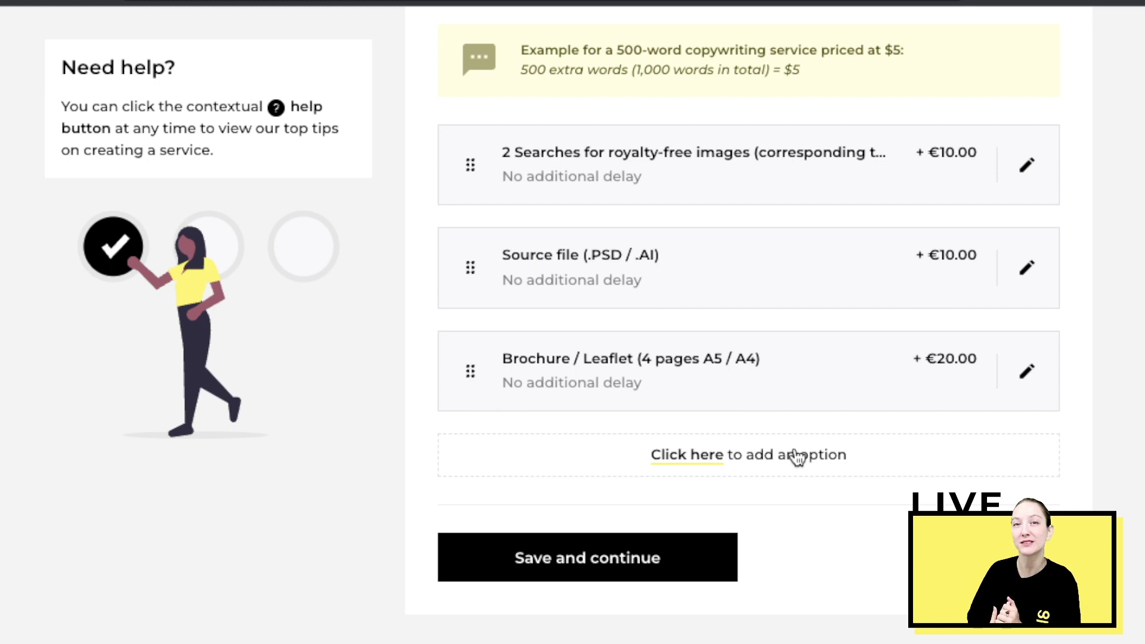
{"action": "left_click", "coordinate": [653, 574]}
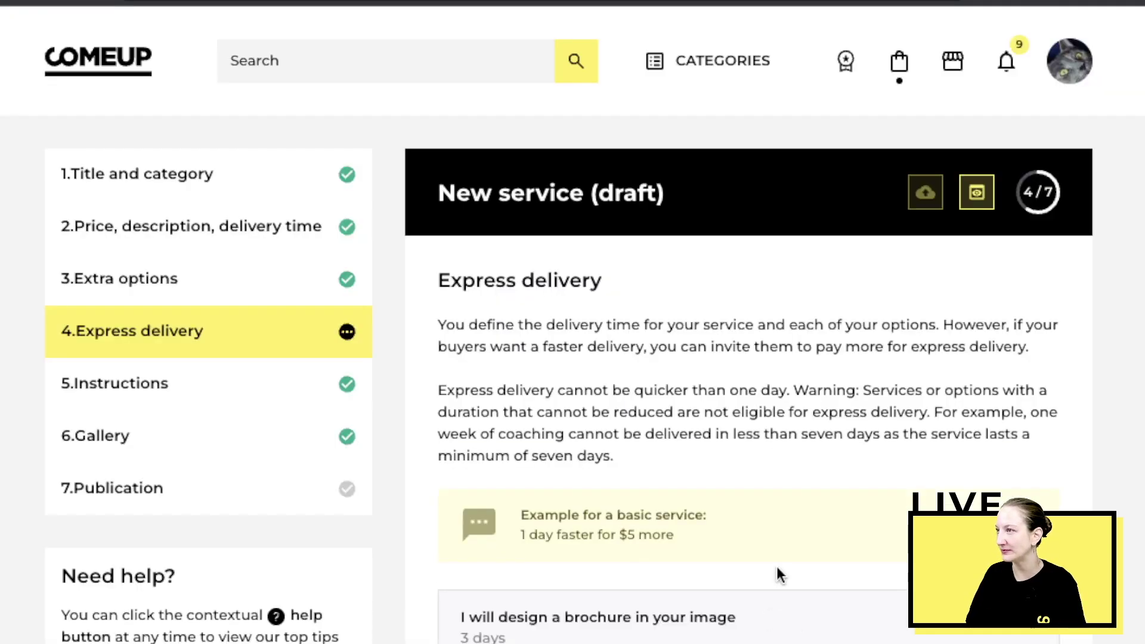
Keep express delivery at 1 day faster with a +5 € surcharge.
{"action": "scroll", "coordinate": [769, 570], "scroll_direction": "down", "scroll_amount": 4}
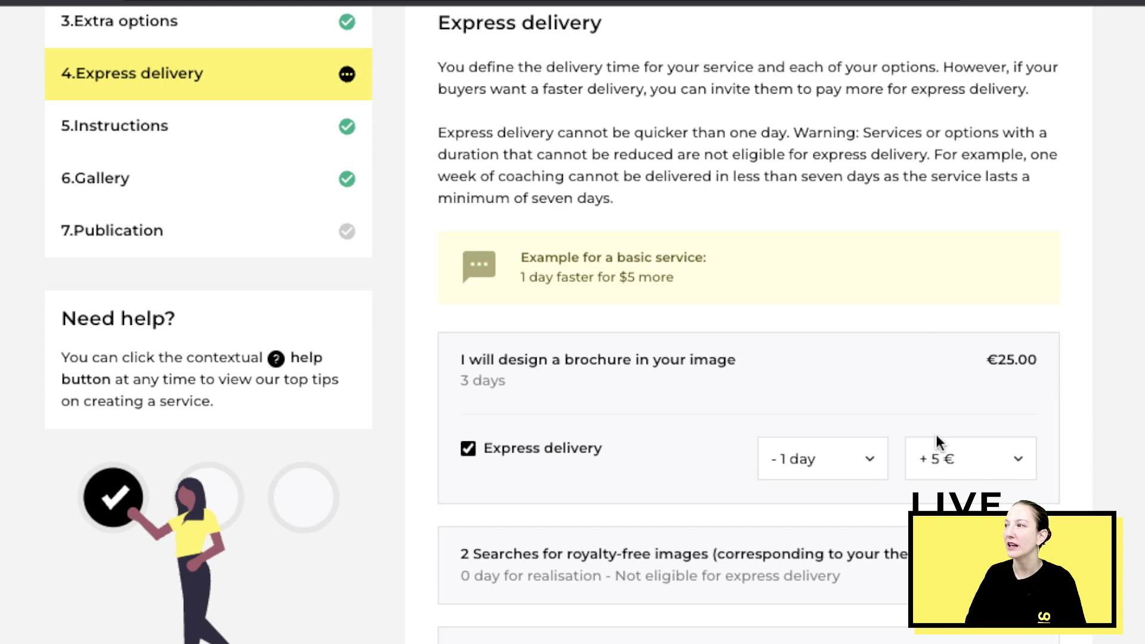
{"action": "left_click", "coordinate": [951, 462]}
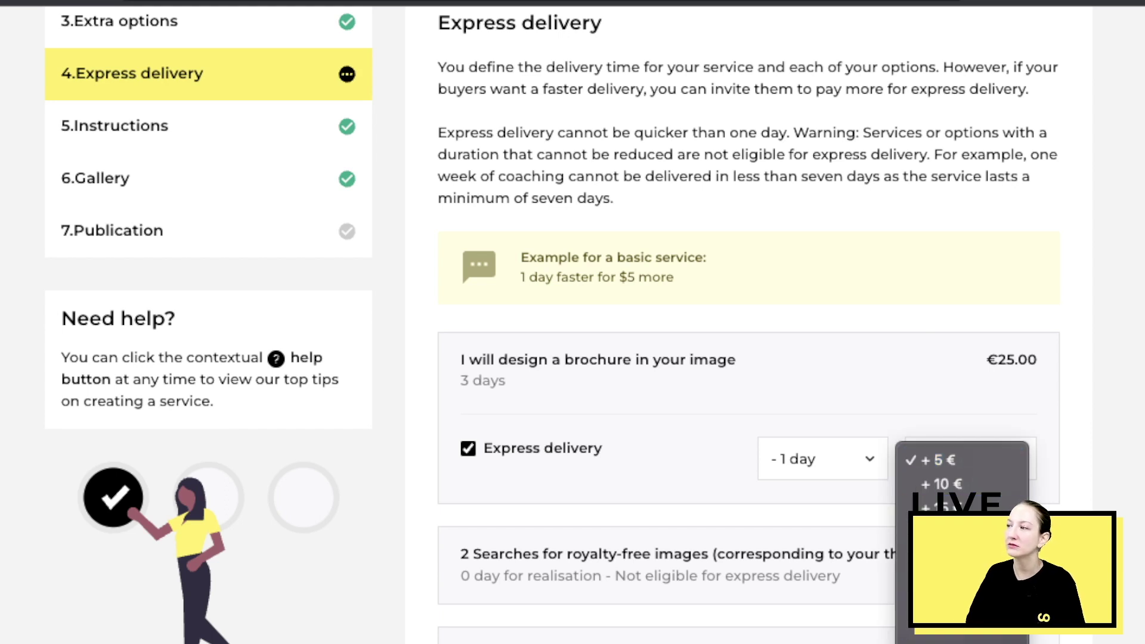
{"action": "left_click", "coordinate": [817, 442]}
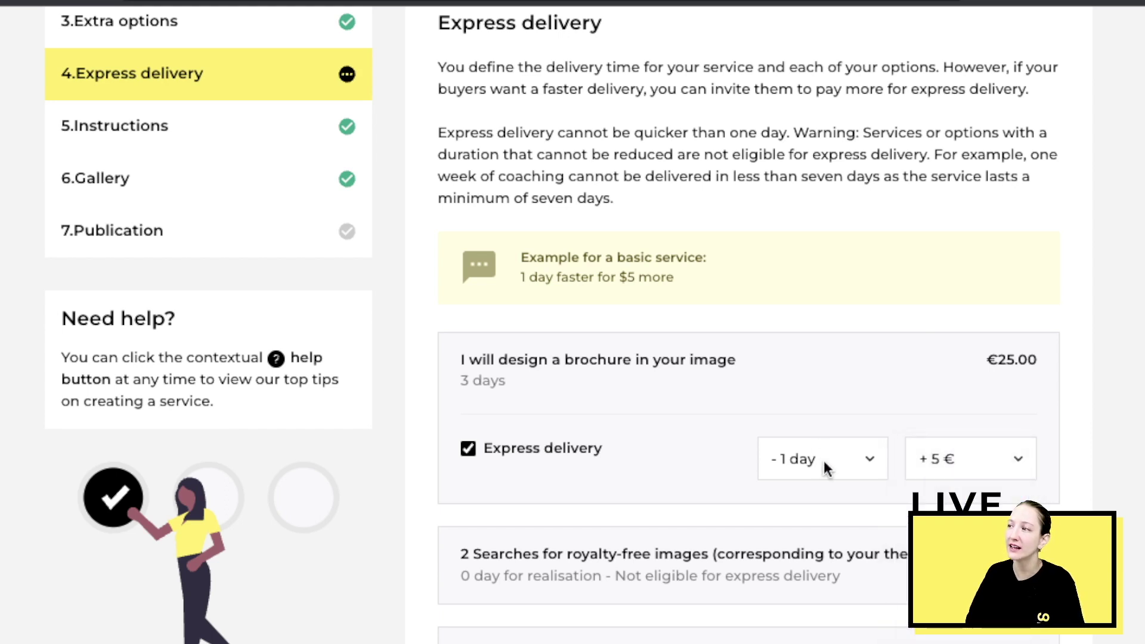
{"action": "left_click", "coordinate": [824, 460]}
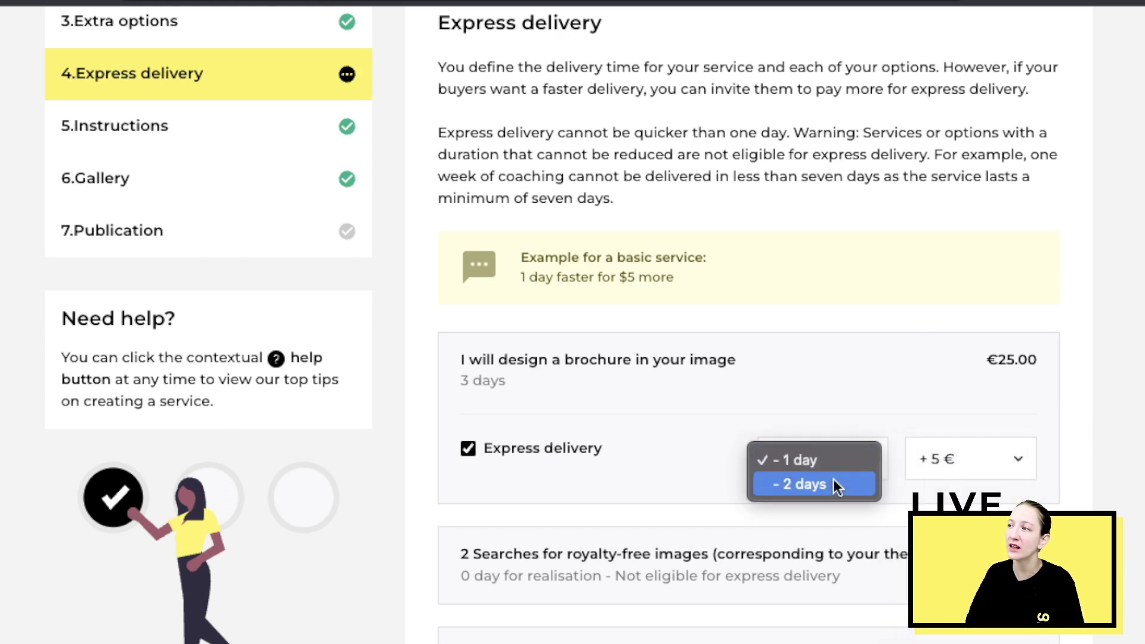
{"action": "left_click", "coordinate": [832, 417]}
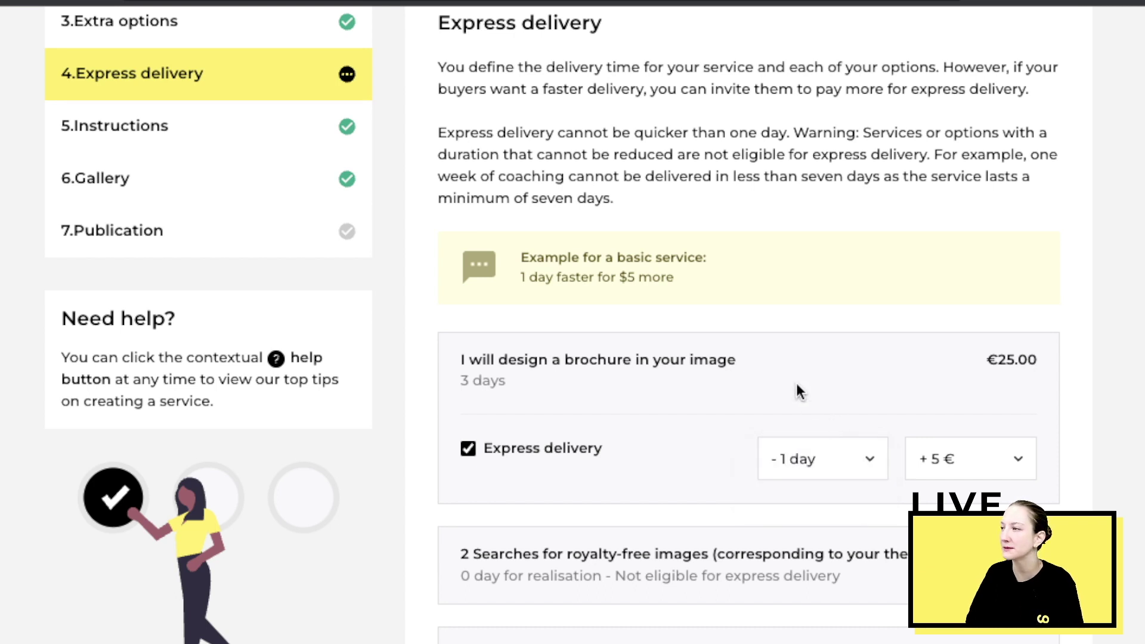
Save the express delivery settings and continue to the Instructions step.
{"action": "scroll", "coordinate": [783, 537], "scroll_direction": "down", "scroll_amount": 2}
{"action": "scroll", "coordinate": [783, 537], "scroll_direction": "down", "scroll_amount": 1}
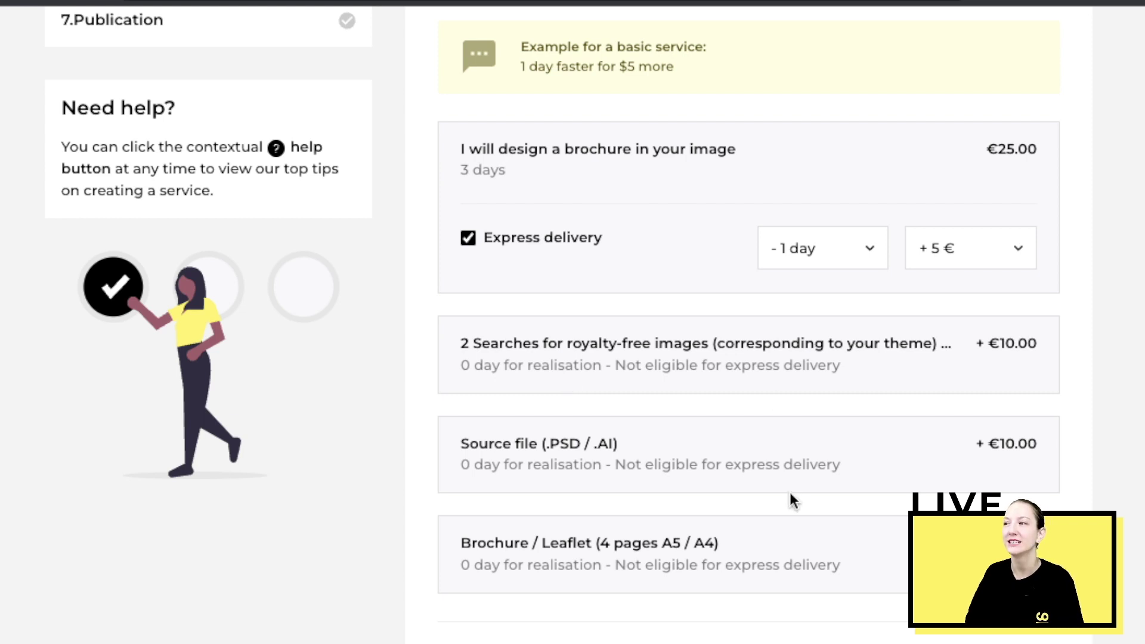
{"action": "scroll", "coordinate": [788, 507], "scroll_direction": "down", "scroll_amount": 5}
{"action": "left_click", "coordinate": [697, 386]}
{"action": "scroll", "coordinate": [742, 430], "scroll_direction": "down", "scroll_amount": 3}
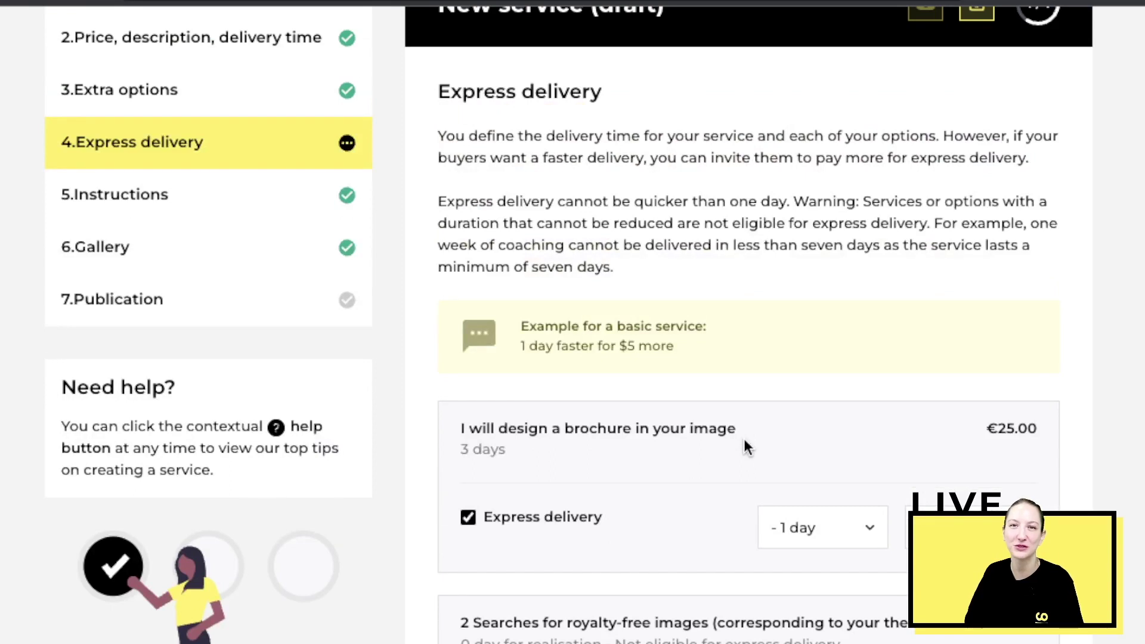
{"action": "scroll", "coordinate": [742, 438], "scroll_direction": "down", "scroll_amount": 4}
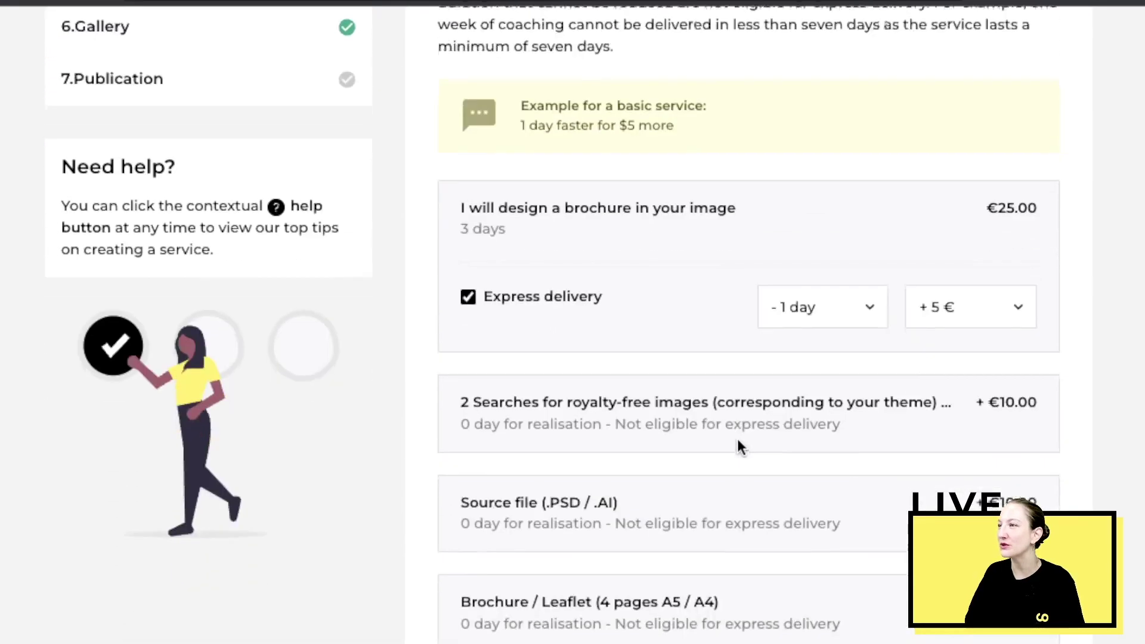
{"action": "scroll", "coordinate": [737, 448], "scroll_direction": "down", "scroll_amount": 3}
{"action": "left_click", "coordinate": [600, 557]}
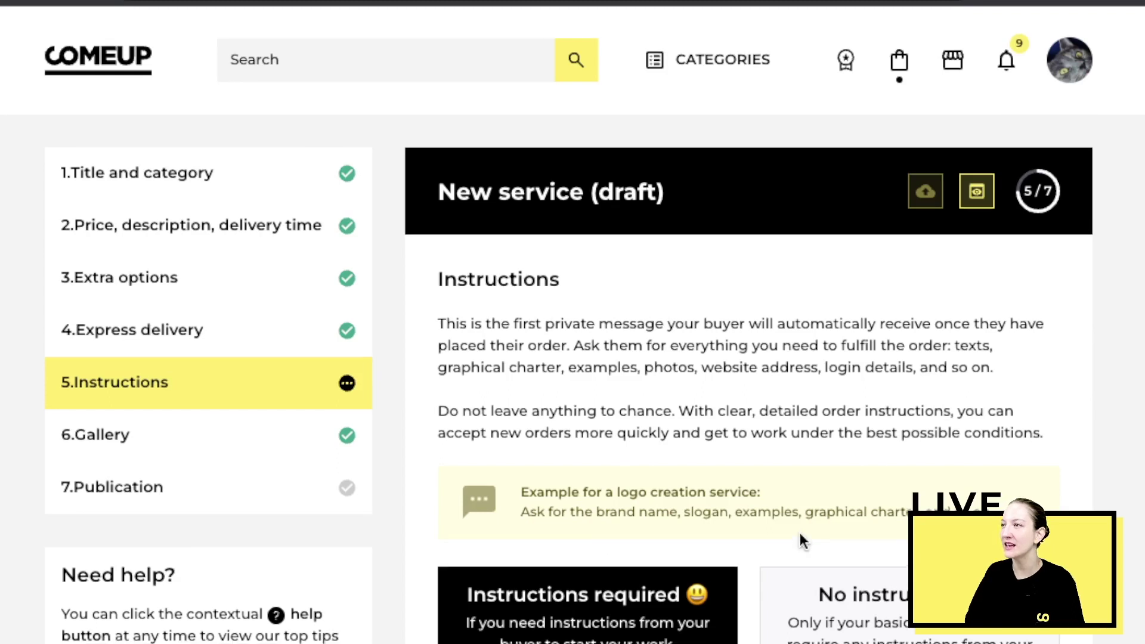
Try offering the service with 'No instructions' from the buyer.
{"action": "scroll", "coordinate": [800, 532], "scroll_direction": "down", "scroll_amount": 5}
{"action": "scroll", "coordinate": [800, 532], "scroll_direction": "up", "scroll_amount": 1}
{"action": "scroll", "coordinate": [800, 532], "scroll_direction": "up", "scroll_amount": 1}
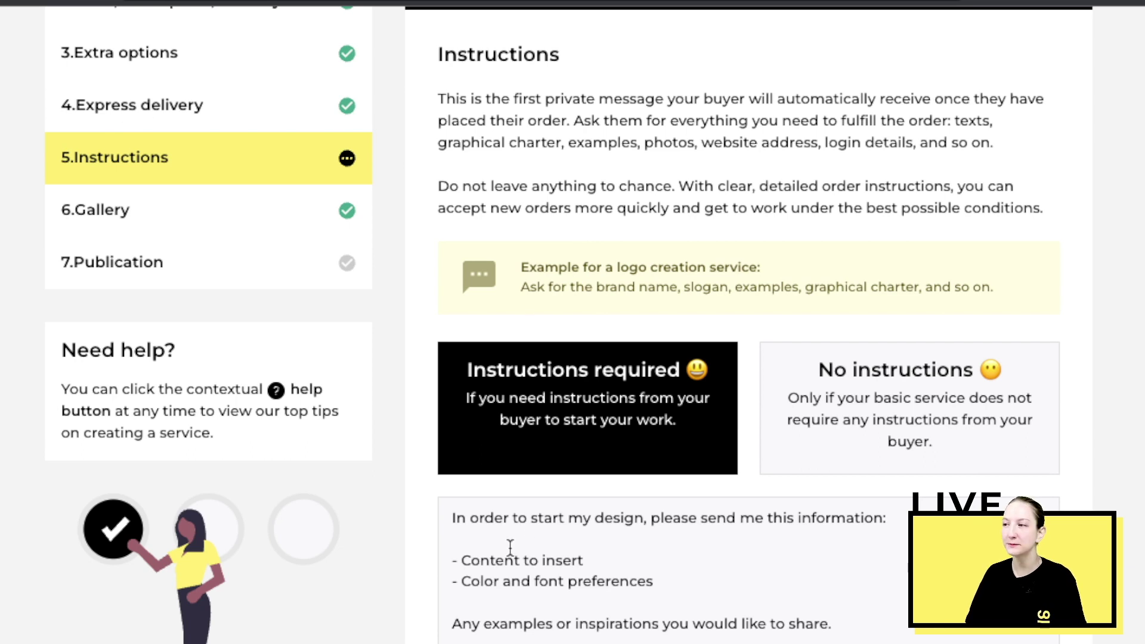
{"action": "scroll", "coordinate": [559, 545], "scroll_direction": "up", "scroll_amount": 1}
{"action": "scroll", "coordinate": [557, 549], "scroll_direction": "down", "scroll_amount": 3}
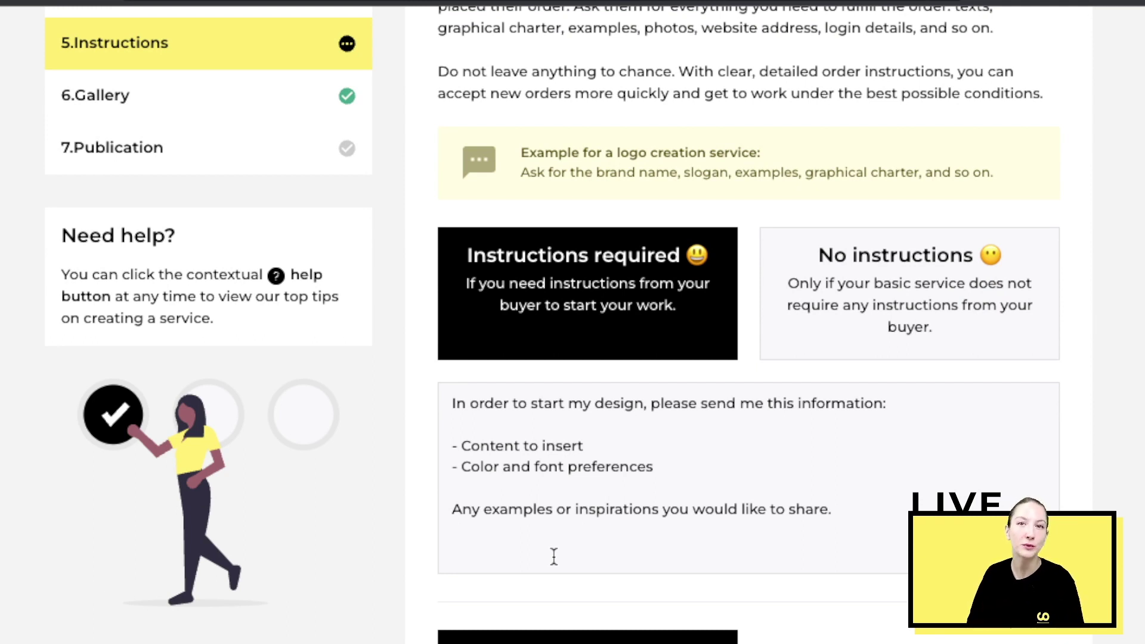
{"action": "scroll", "coordinate": [709, 516], "scroll_direction": "up", "scroll_amount": 1}
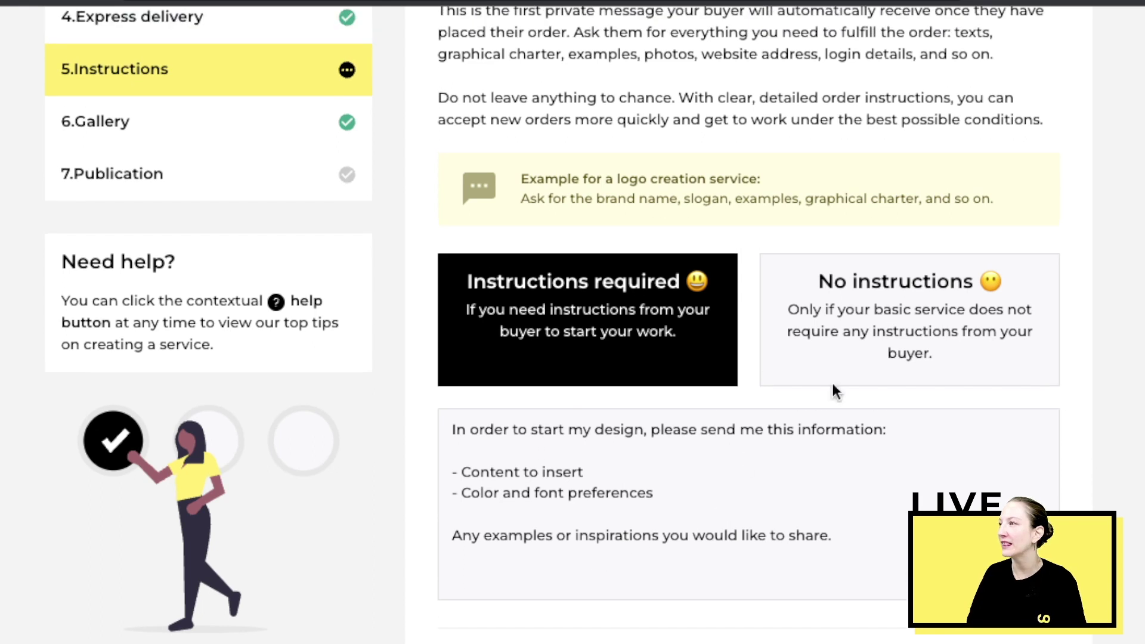
{"action": "left_click", "coordinate": [944, 367]}
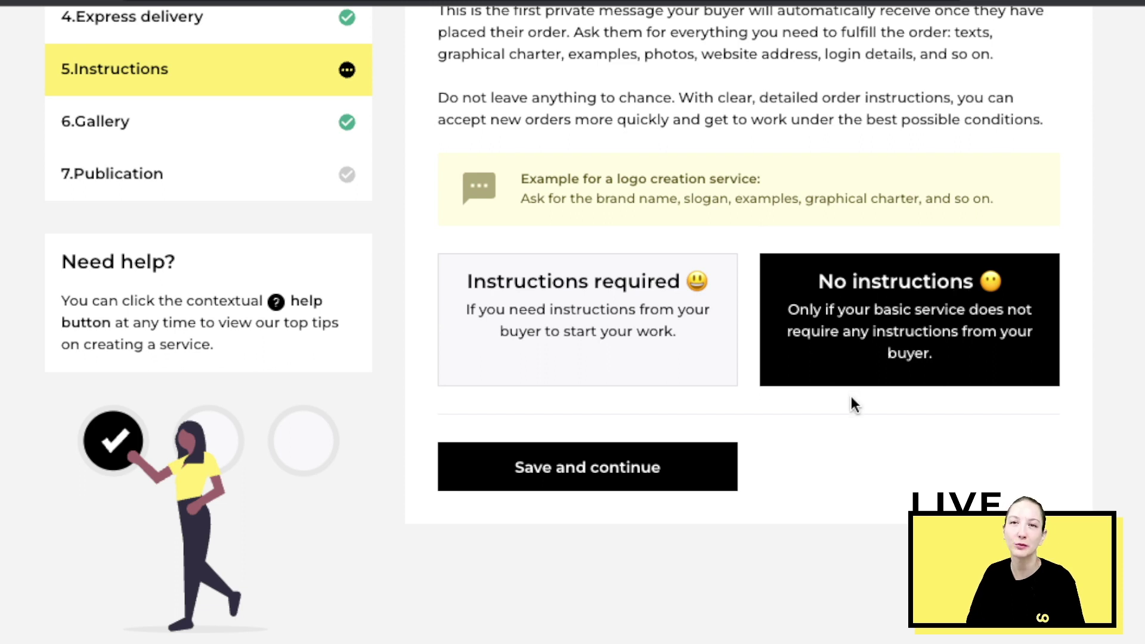
Restore 'Instructions required' with the content and colour/font request, then save.
{"action": "left_click", "coordinate": [646, 331]}
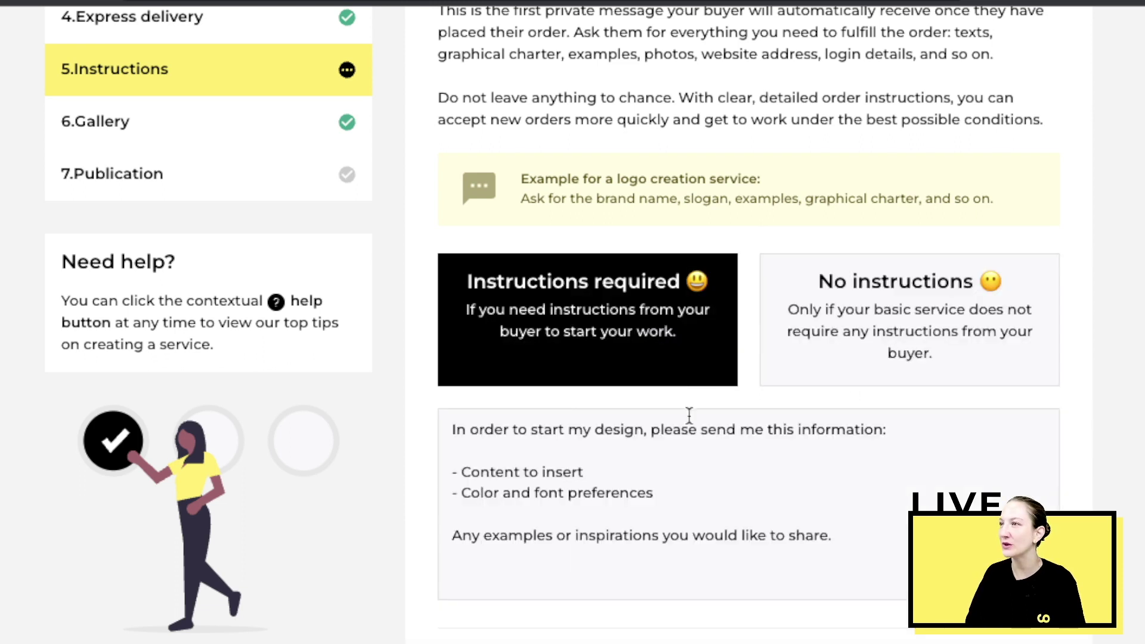
{"action": "scroll", "coordinate": [687, 416], "scroll_direction": "down", "scroll_amount": 1}
{"action": "scroll", "coordinate": [686, 419], "scroll_direction": "up", "scroll_amount": 5}
{"action": "scroll", "coordinate": [685, 420], "scroll_direction": "down", "scroll_amount": 6}
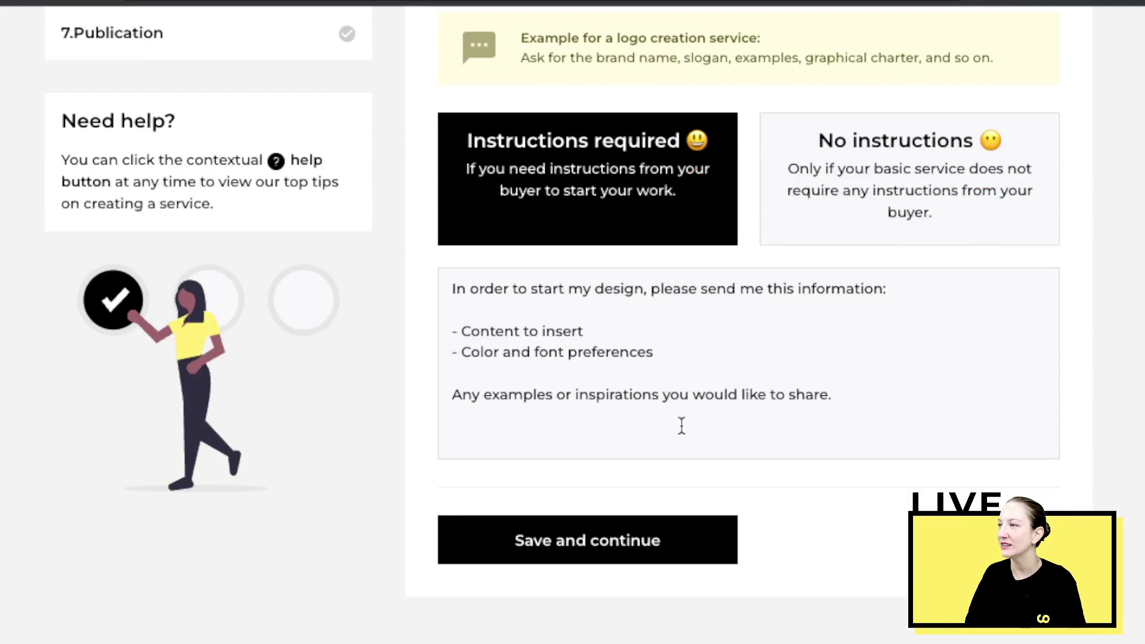
{"action": "left_click", "coordinate": [643, 548]}
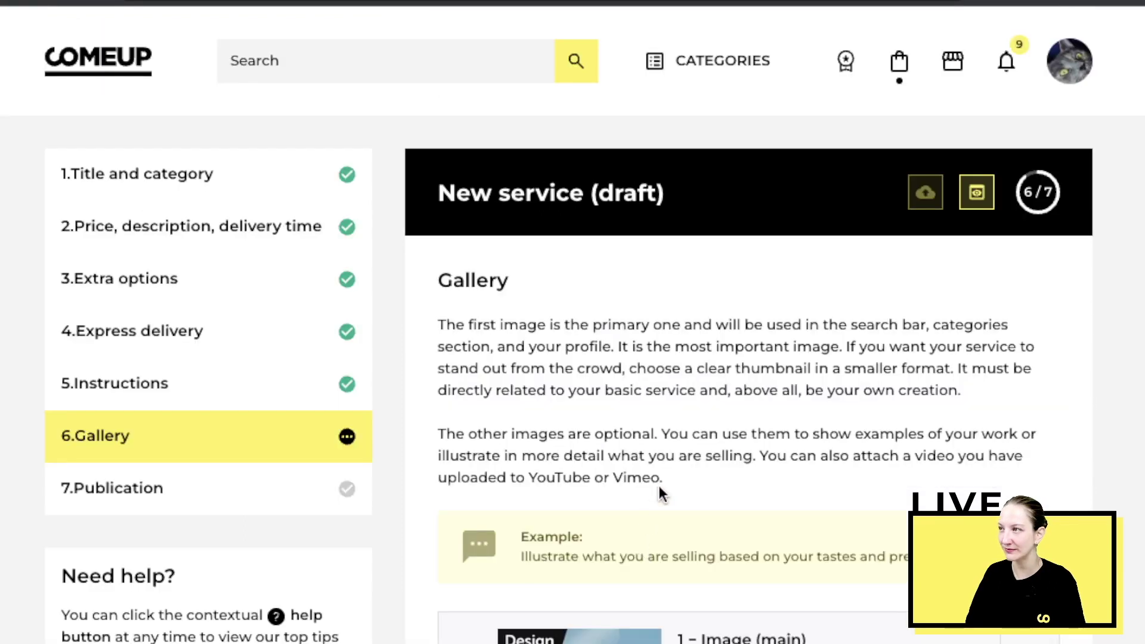
Review the two brochure images in the gallery.
{"action": "scroll", "coordinate": [660, 484], "scroll_direction": "down", "scroll_amount": 3}
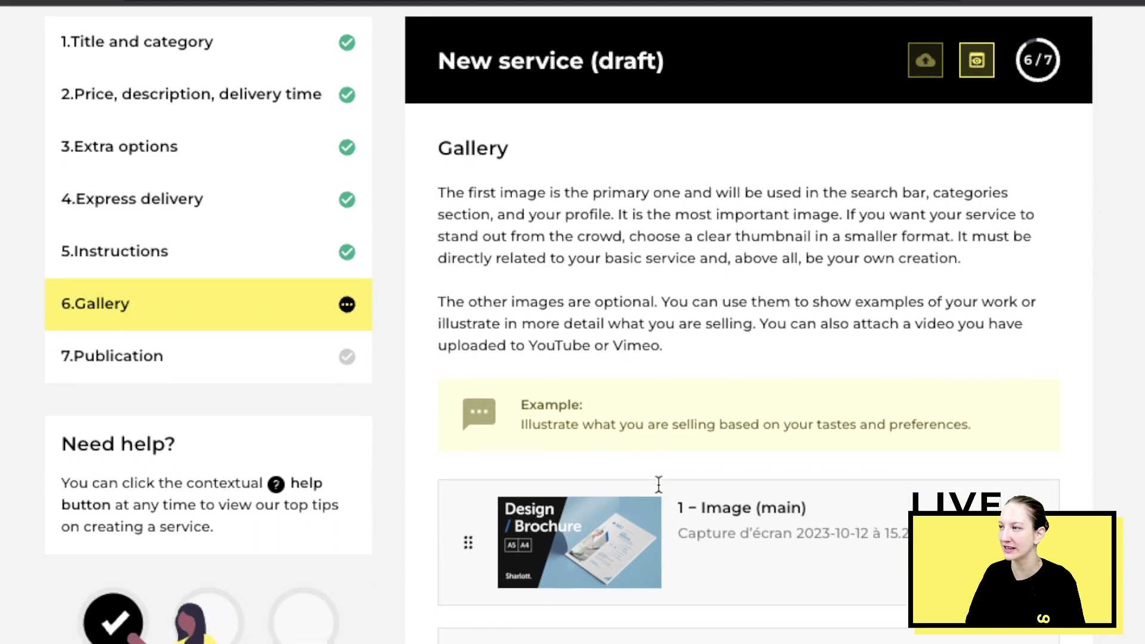
{"action": "scroll", "coordinate": [658, 486], "scroll_direction": "down", "scroll_amount": 1}
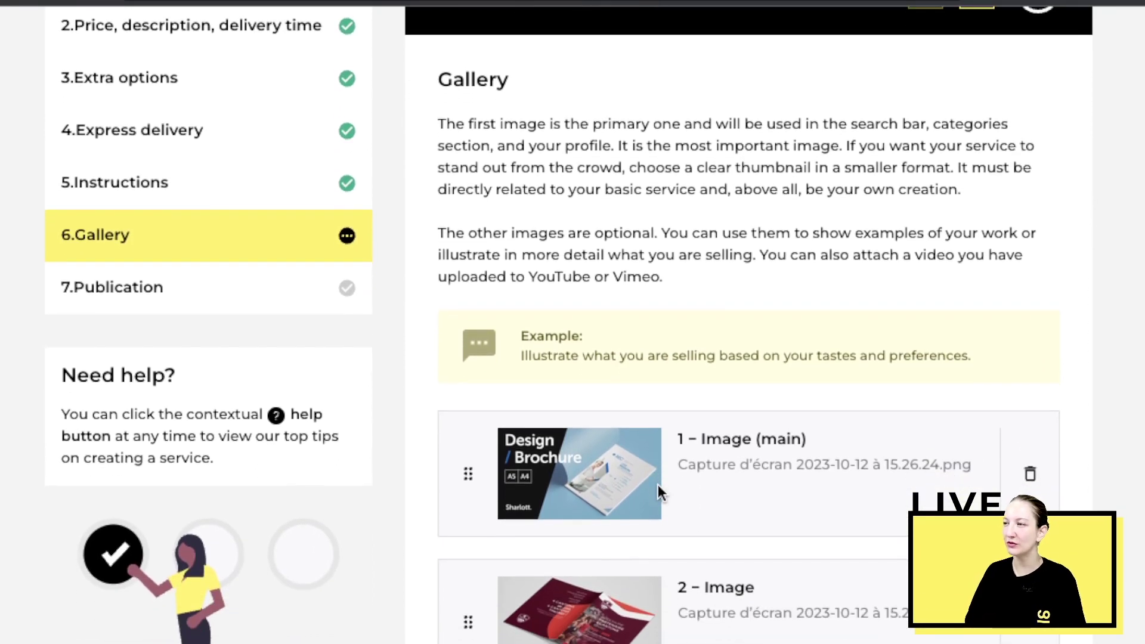
{"action": "scroll", "coordinate": [657, 485], "scroll_direction": "down", "scroll_amount": 4}
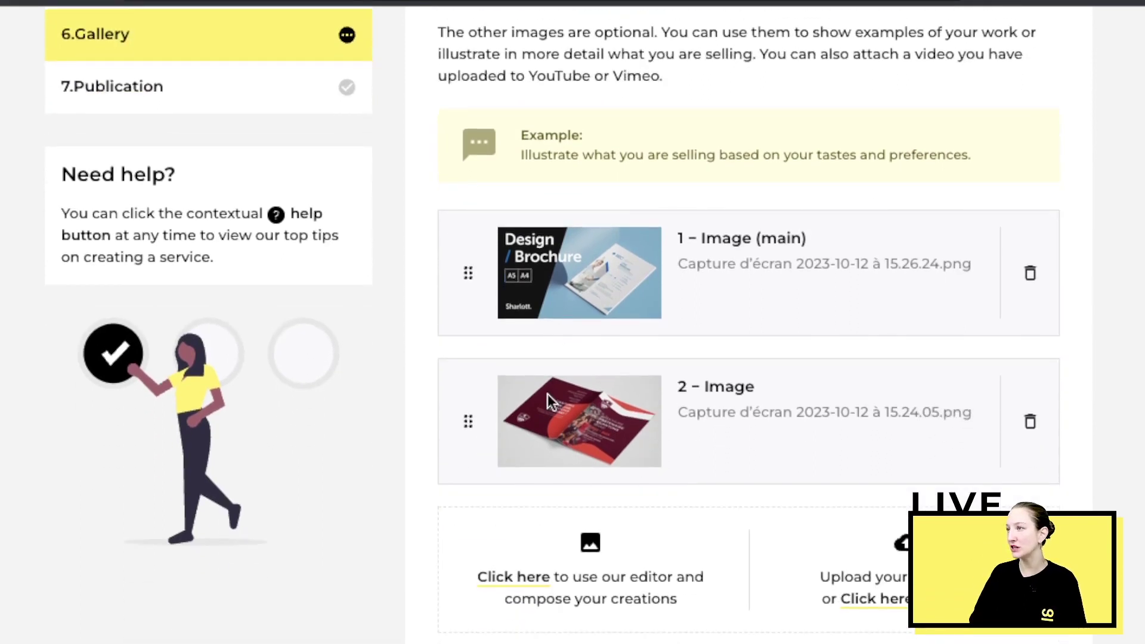
{"action": "scroll", "coordinate": [805, 619], "scroll_direction": "down", "scroll_amount": 3}
{"action": "scroll", "coordinate": [809, 613], "scroll_direction": "down", "scroll_amount": 1}
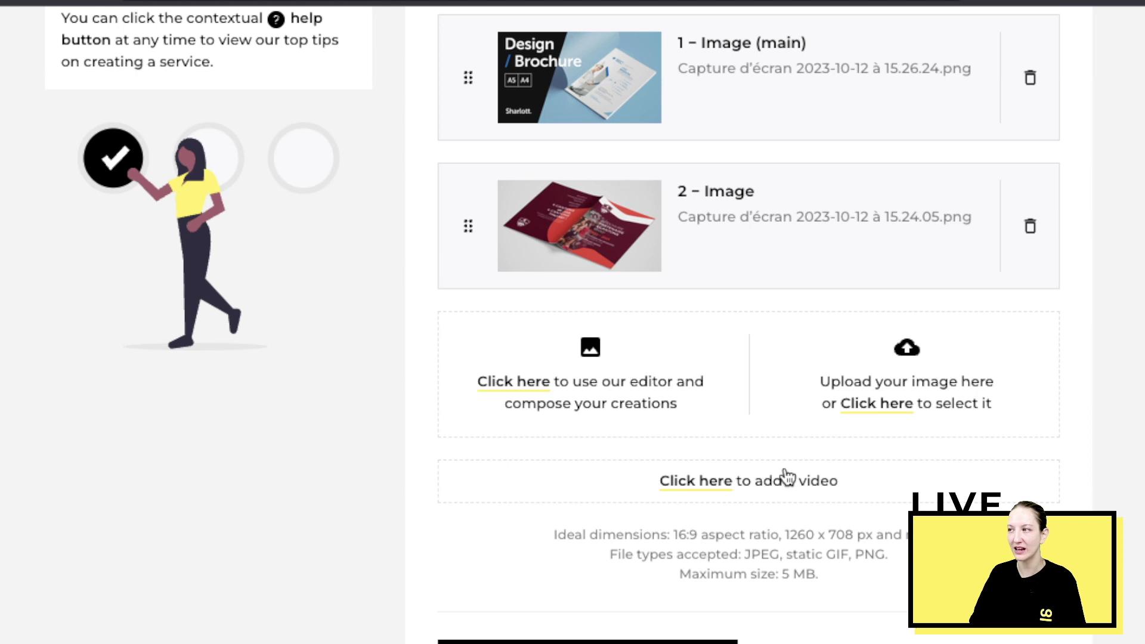
{"action": "scroll", "coordinate": [788, 476], "scroll_direction": "down", "scroll_amount": 2}
{"action": "scroll", "coordinate": [789, 478], "scroll_direction": "up", "scroll_amount": 2}
{"action": "scroll", "coordinate": [788, 477], "scroll_direction": "up", "scroll_amount": 5}
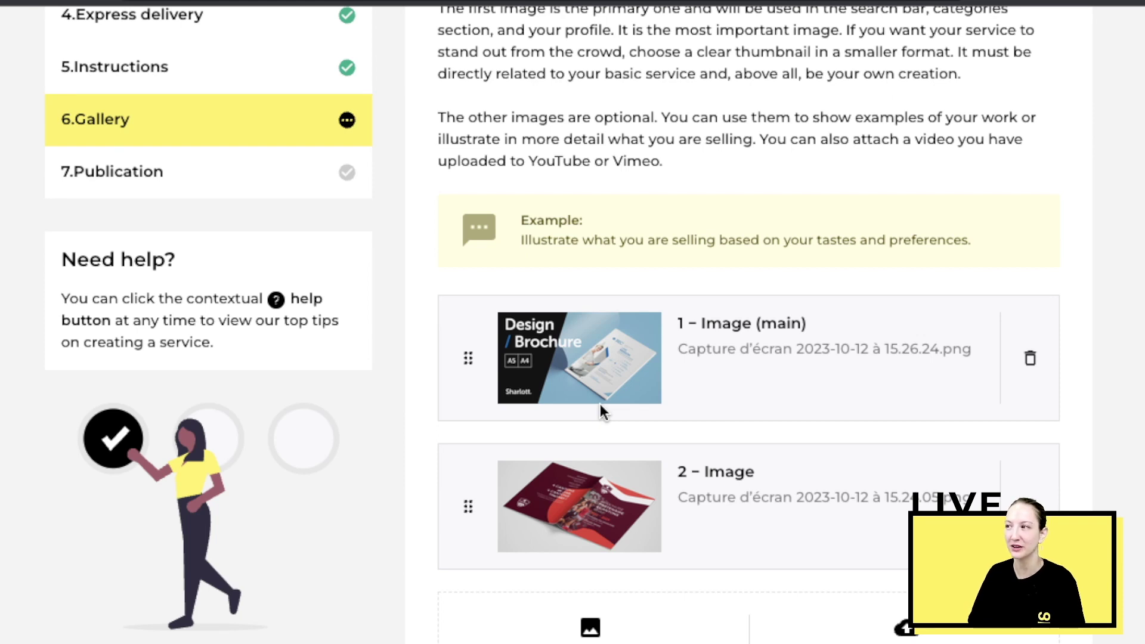
{"action": "scroll", "coordinate": [650, 476], "scroll_direction": "up", "scroll_amount": 5}
{"action": "scroll", "coordinate": [660, 476], "scroll_direction": "down", "scroll_amount": 8}
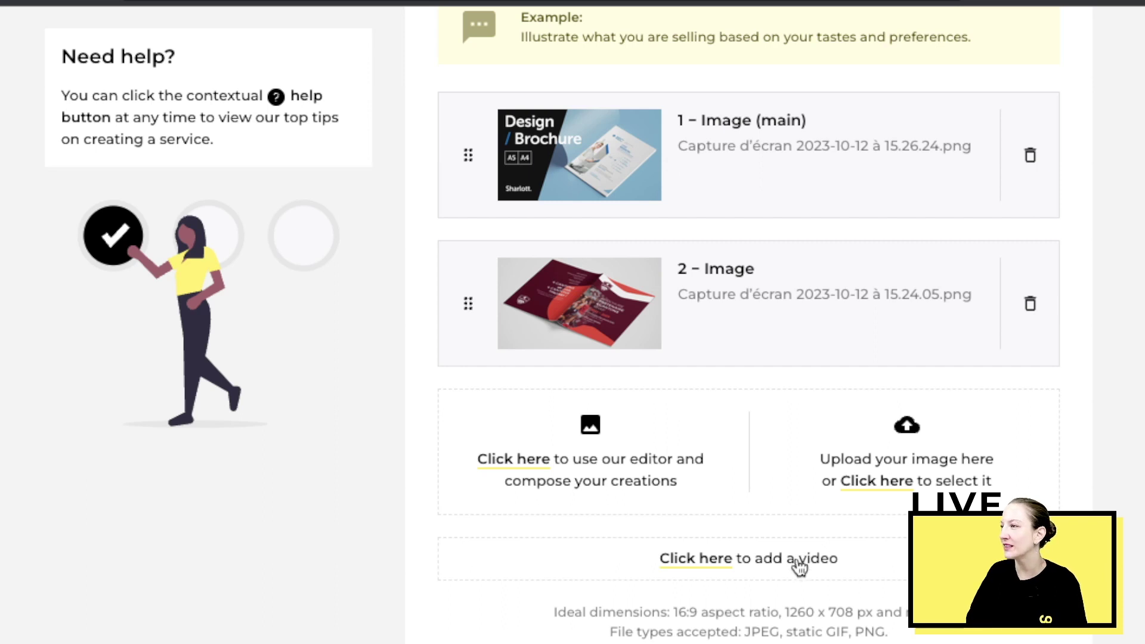
{"action": "scroll", "coordinate": [797, 566], "scroll_direction": "up", "scroll_amount": 6}
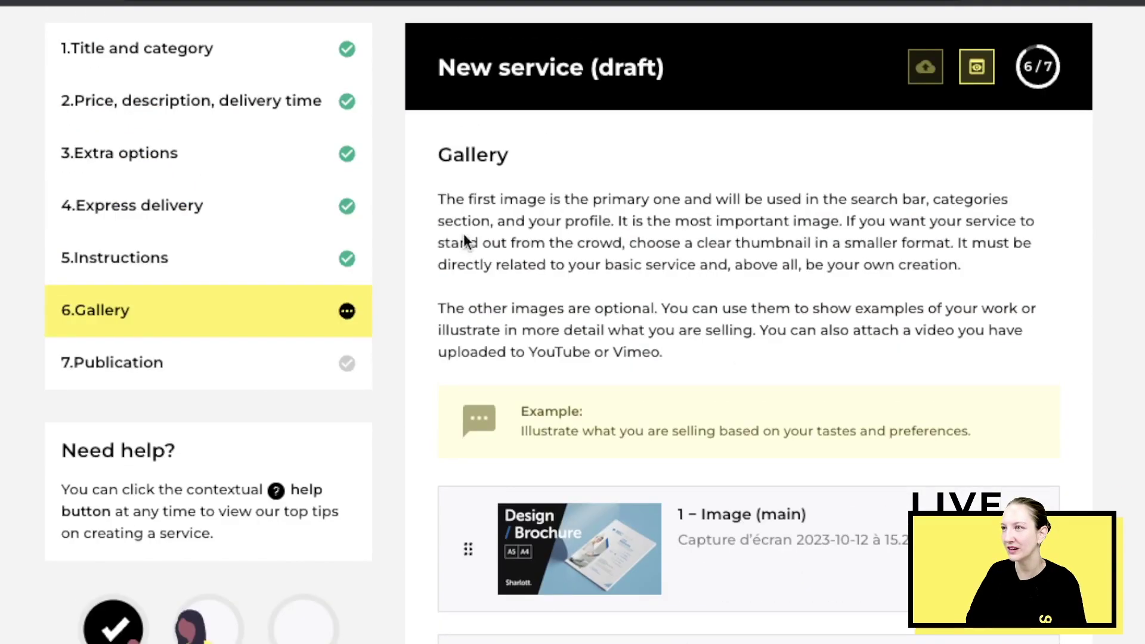
Revisit Instructions, return to Gallery, and save to reach Publication.
{"action": "left_click", "coordinate": [192, 257]}
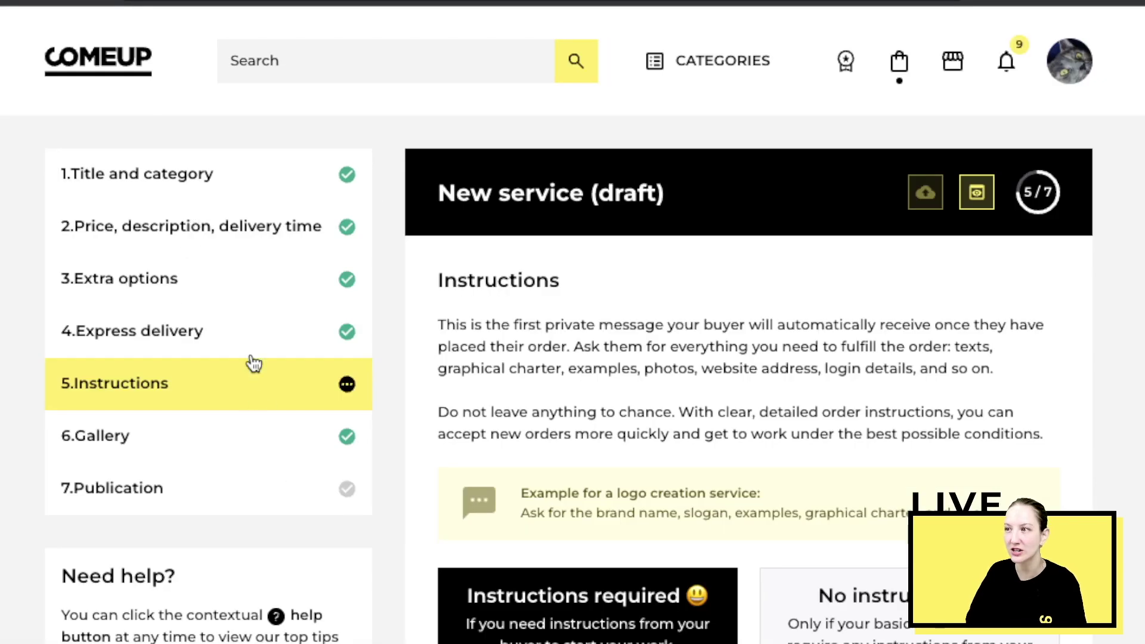
{"action": "left_click", "coordinate": [240, 443]}
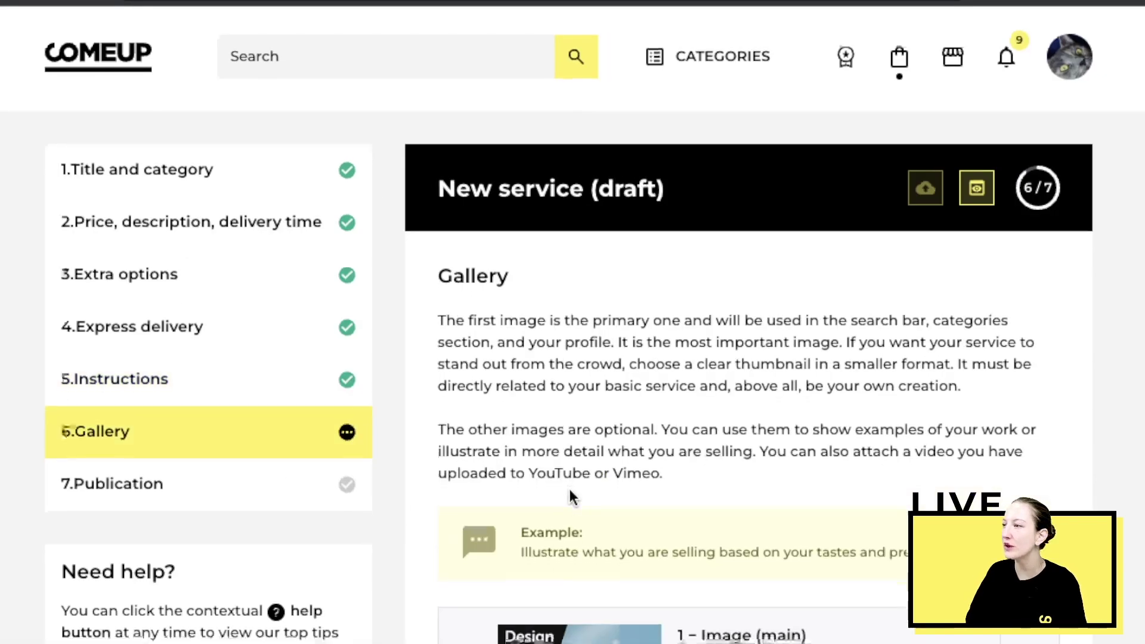
{"action": "scroll", "coordinate": [570, 492], "scroll_direction": "down", "scroll_amount": 9}
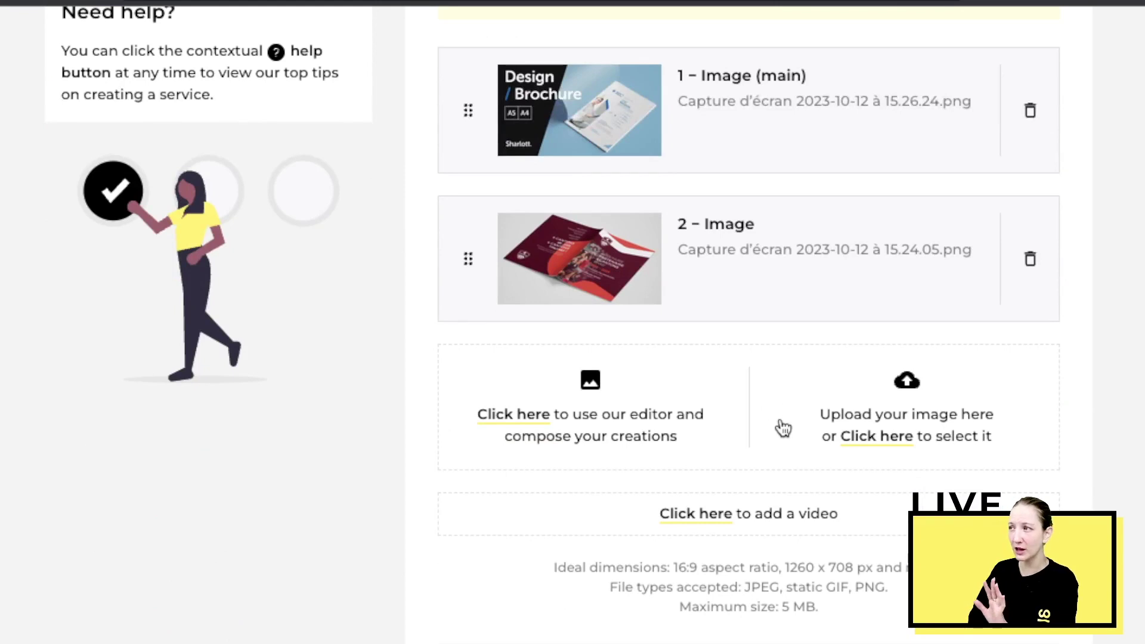
{"action": "scroll", "coordinate": [798, 522], "scroll_direction": "down", "scroll_amount": 5}
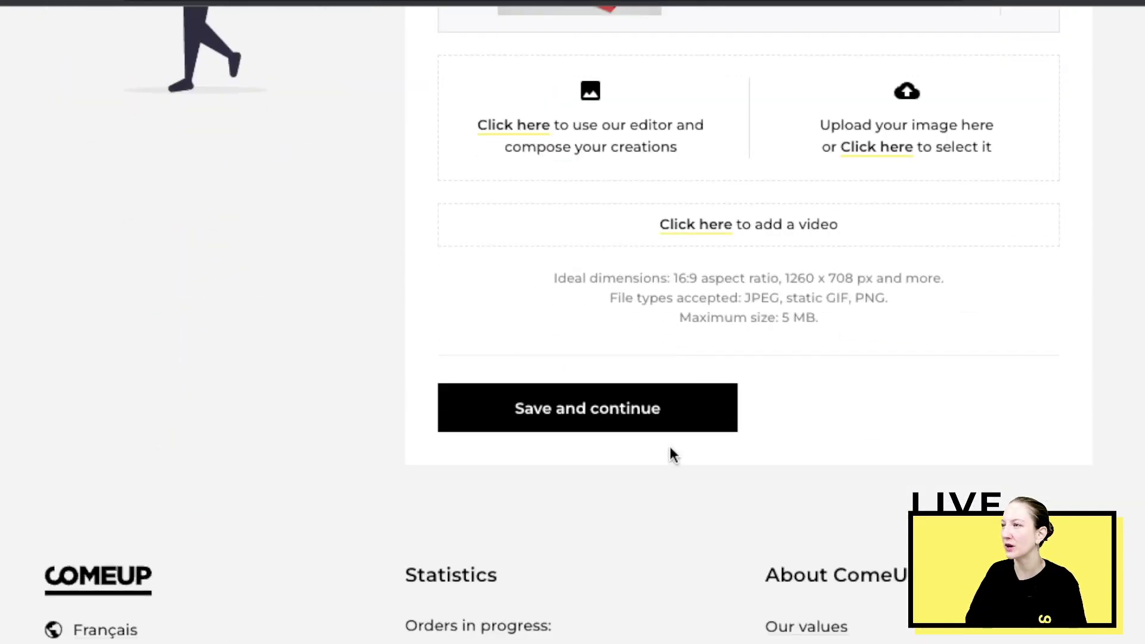
{"action": "left_click", "coordinate": [658, 429]}
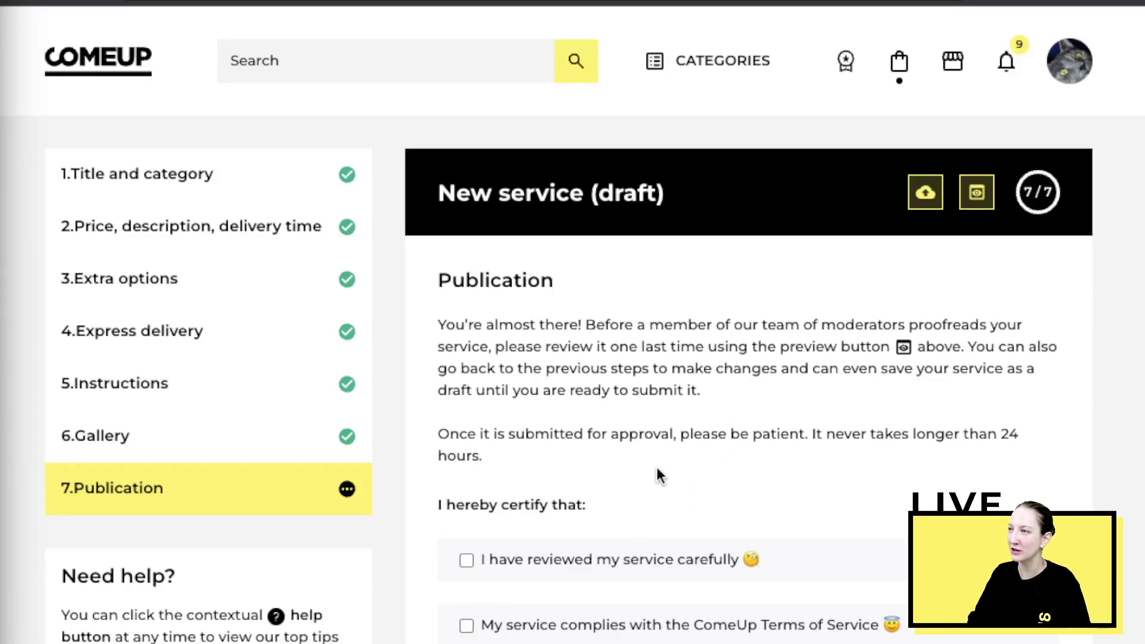
Tick the certifications: Terms of Service compliance, approval-or-refusal acknowledgement, keeping buyers on ComeUp.
{"action": "scroll", "coordinate": [656, 471], "scroll_direction": "down", "scroll_amount": 3}
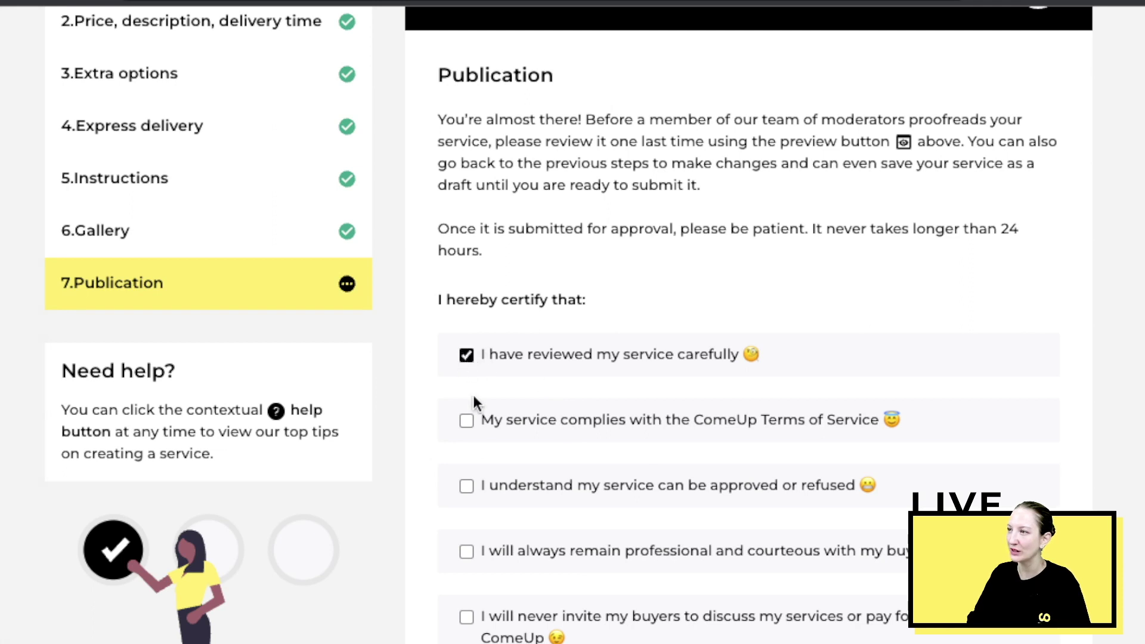
{"action": "left_click", "coordinate": [467, 421]}
{"action": "left_click", "coordinate": [466, 486]}
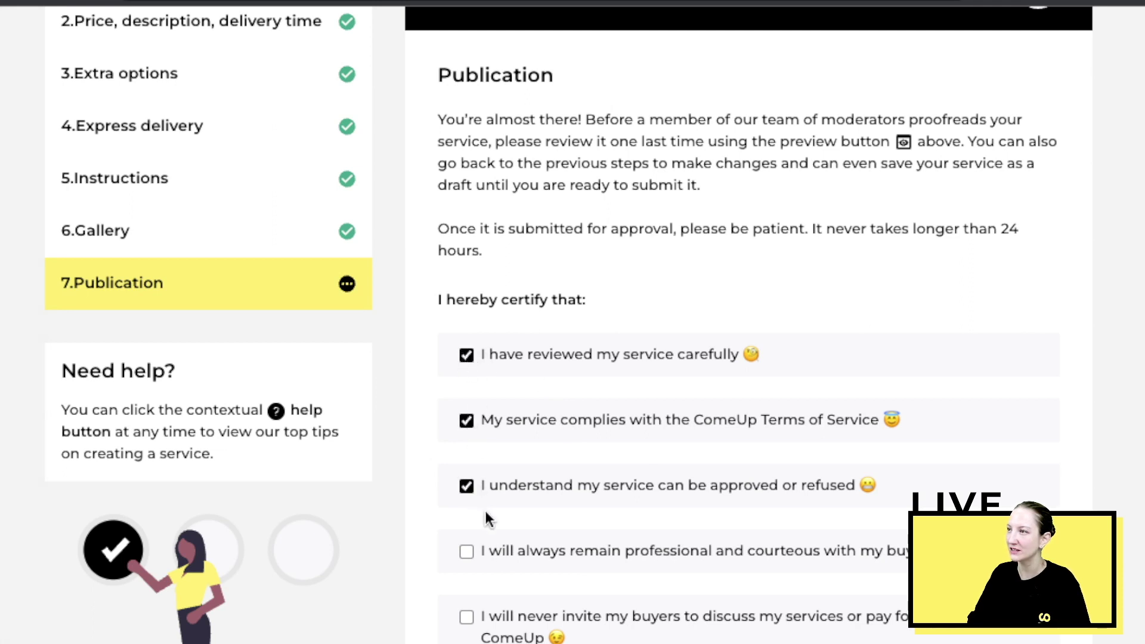
{"action": "scroll", "coordinate": [501, 558], "scroll_direction": "down", "scroll_amount": 1}
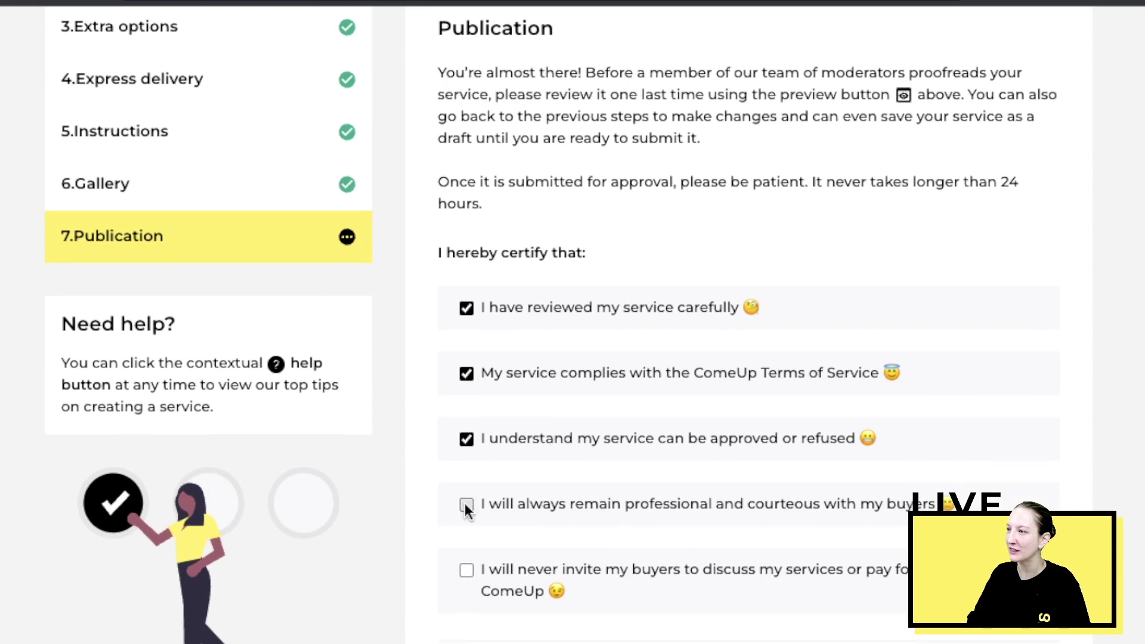
{"action": "left_click", "coordinate": [467, 571]}
{"action": "scroll", "coordinate": [668, 567], "scroll_direction": "down", "scroll_amount": 2}
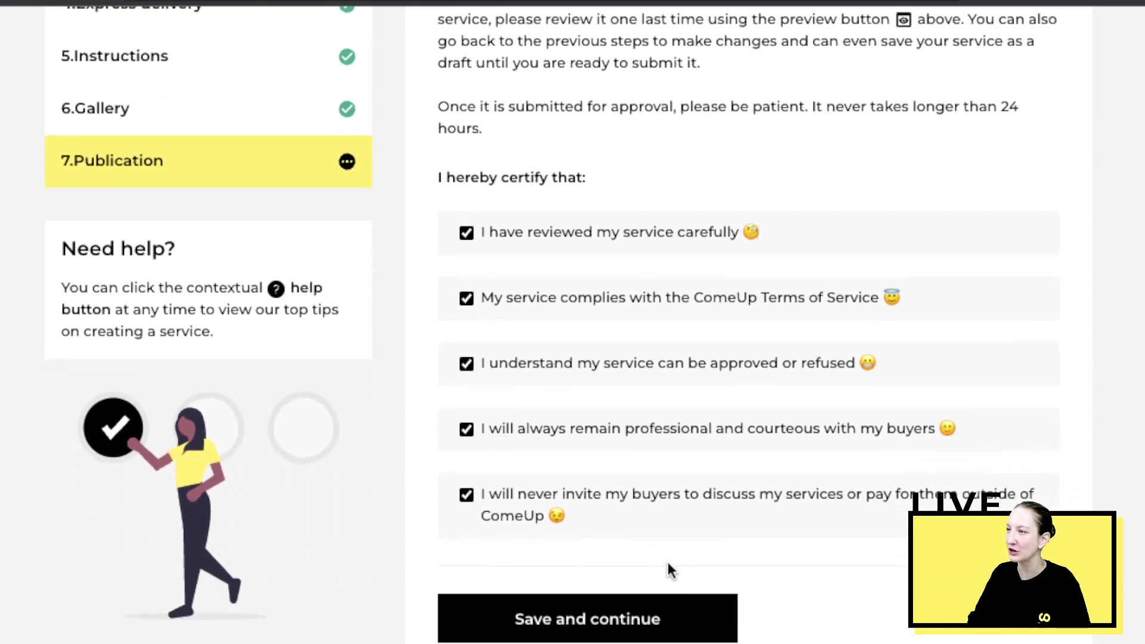